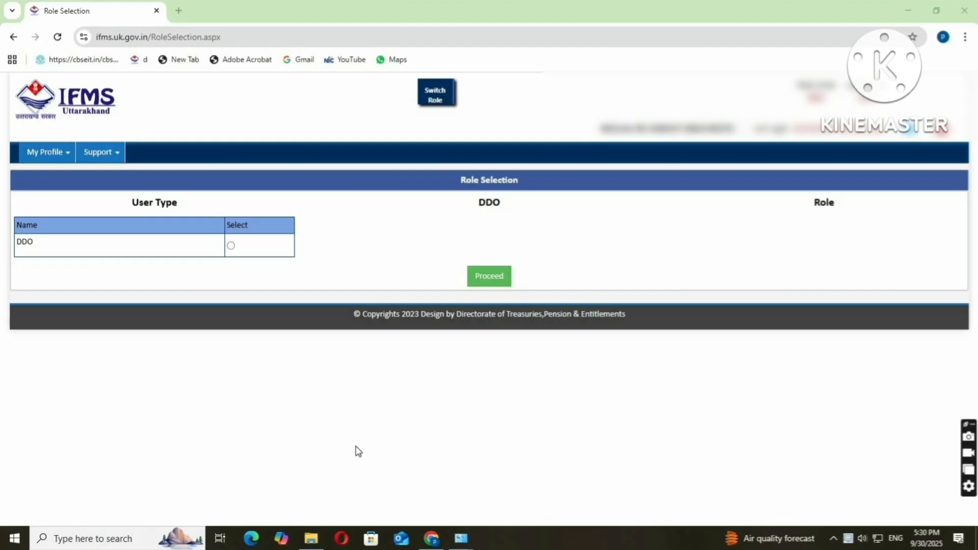
Choose the DDO user type with the Operator role and proceed to the dashboard.
{"action": "left_click", "coordinate": [231, 246]}
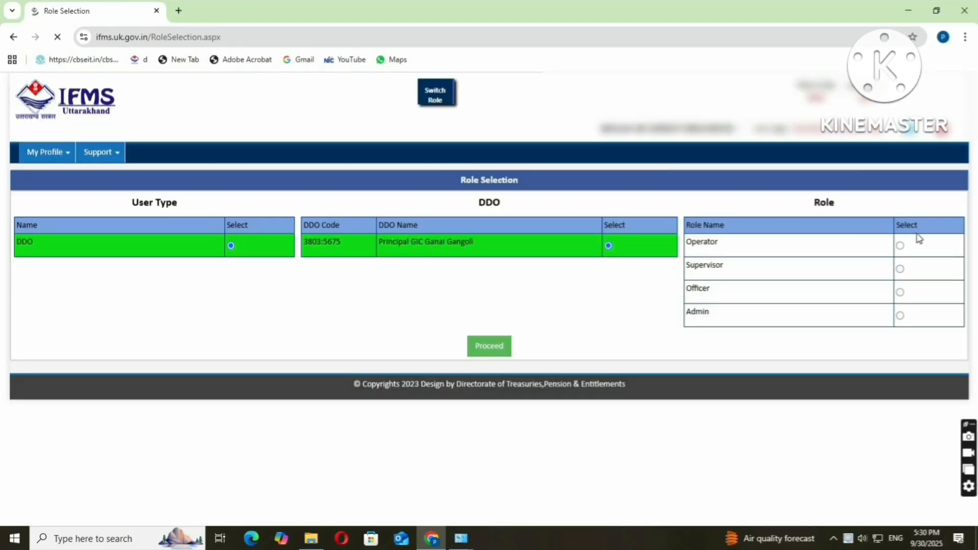
{"action": "left_click", "coordinate": [901, 247]}
{"action": "left_click", "coordinate": [506, 346]}
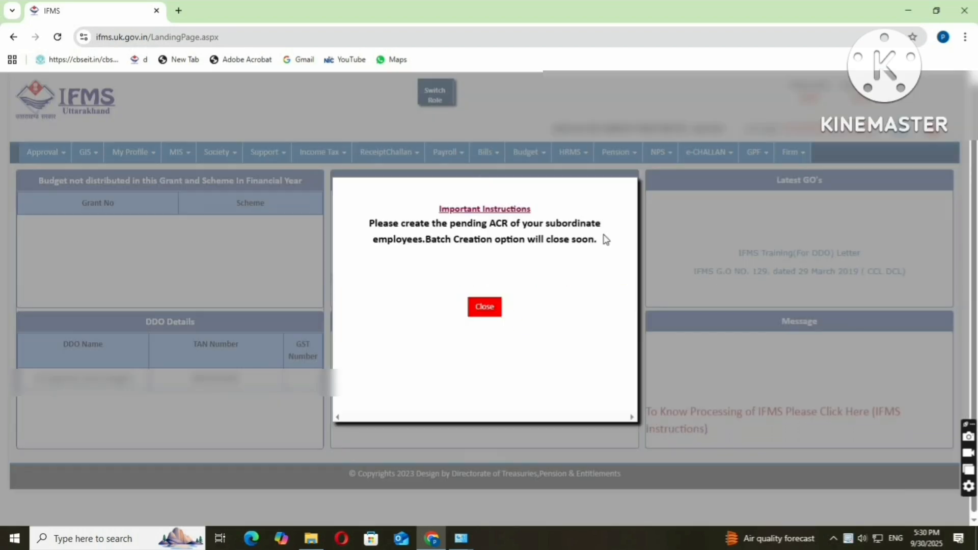
Close the Important Instructions notice and go to Pension > Data Entry > ePension paper.
{"action": "left_click", "coordinate": [485, 306]}
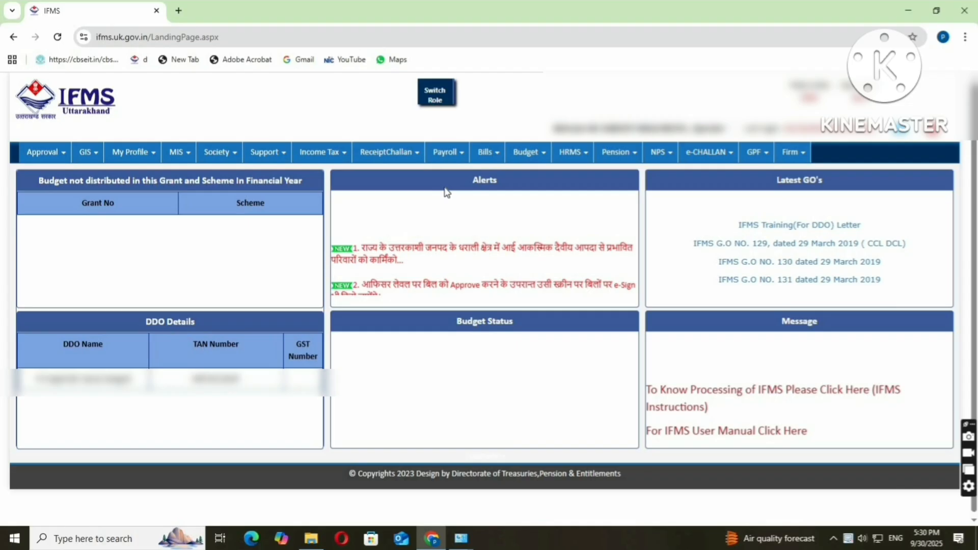
{"action": "left_click", "coordinate": [447, 153]}
{"action": "left_click", "coordinate": [485, 188]}
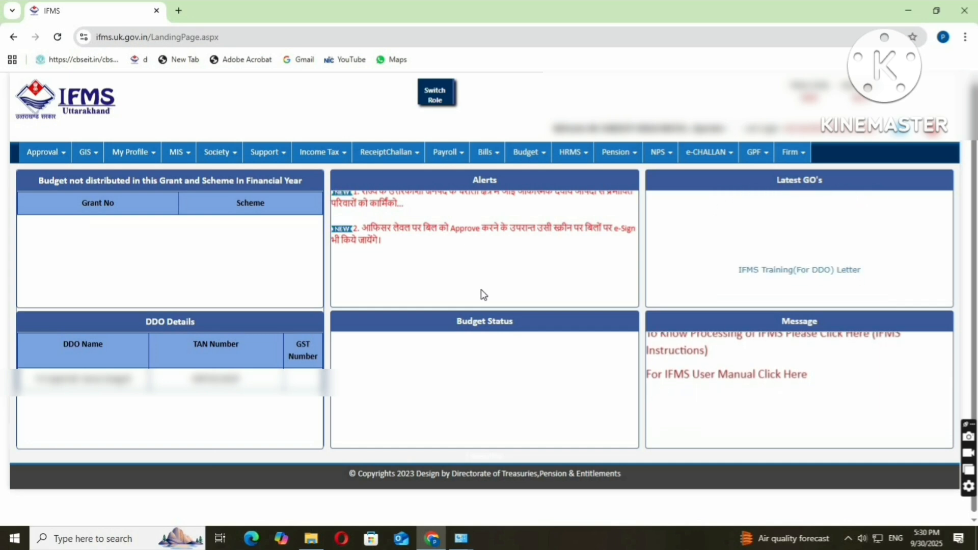
{"action": "left_click", "coordinate": [635, 159]}
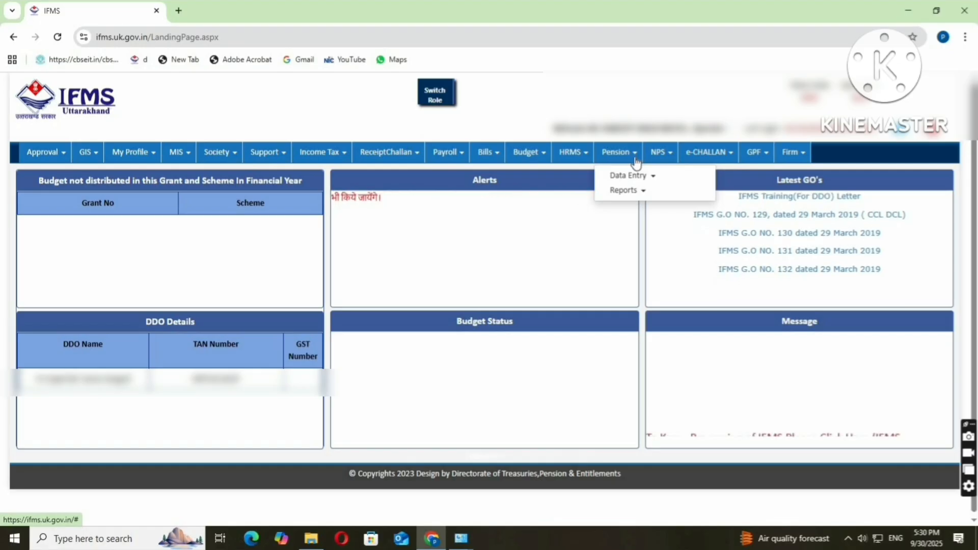
{"action": "left_click", "coordinate": [628, 177]}
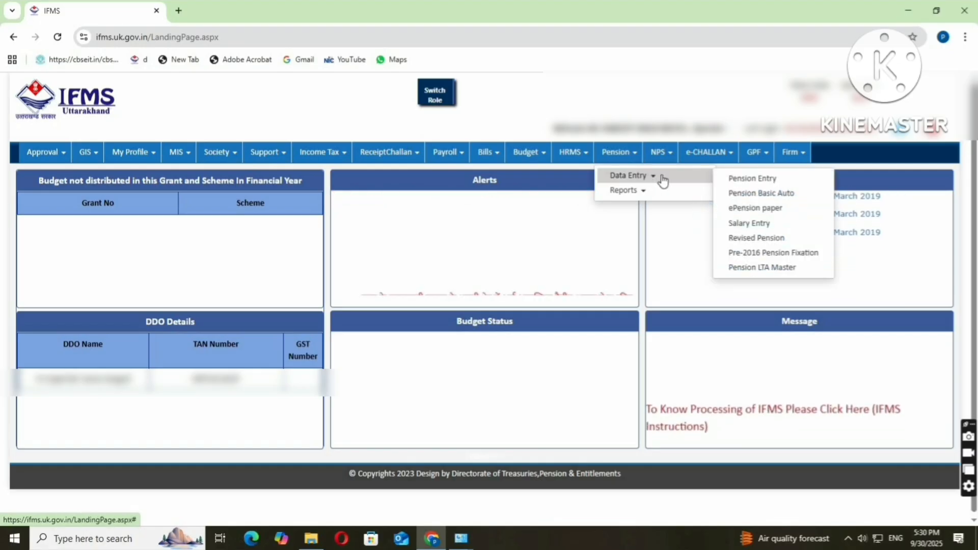
{"action": "left_click", "coordinate": [751, 180]}
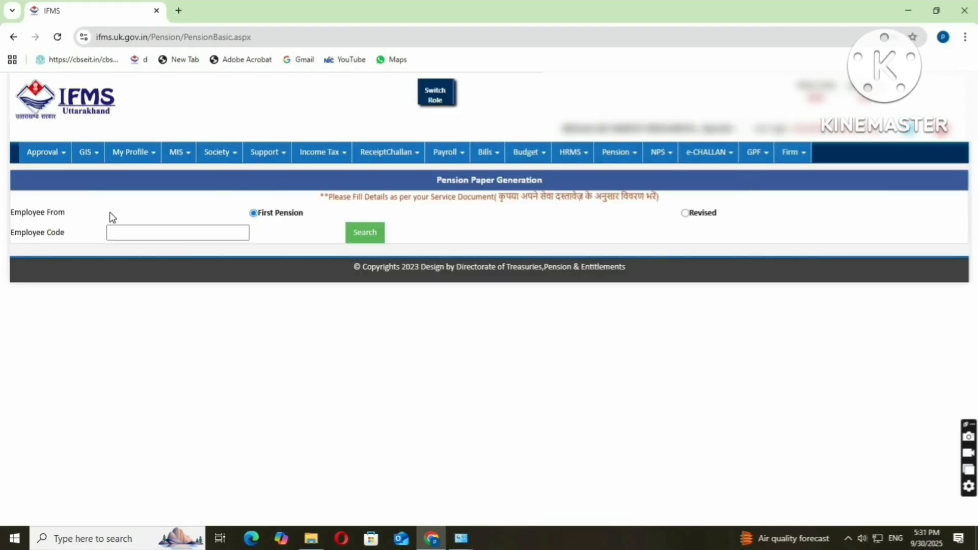
Search for the employee by their employee code and review the loaded employee details.
{"action": "left_click", "coordinate": [110, 233]}
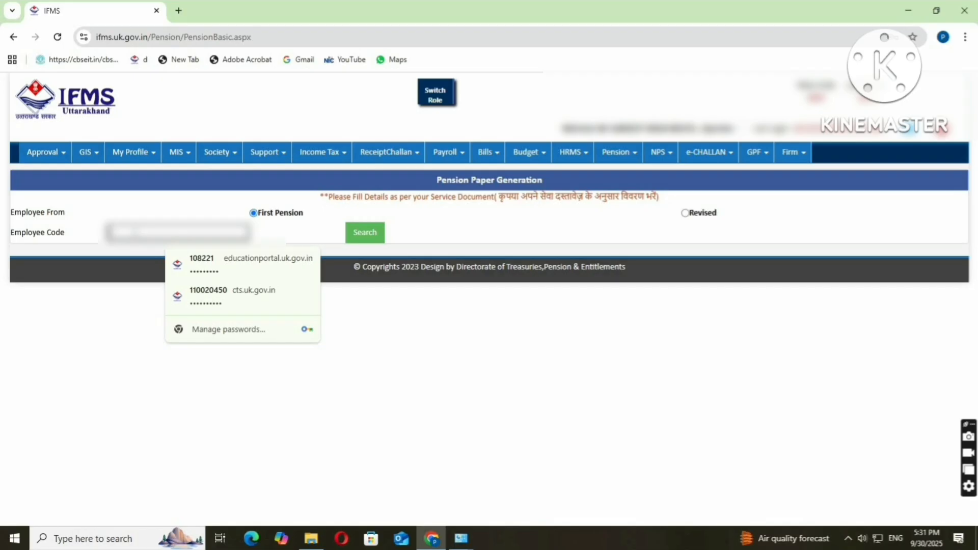
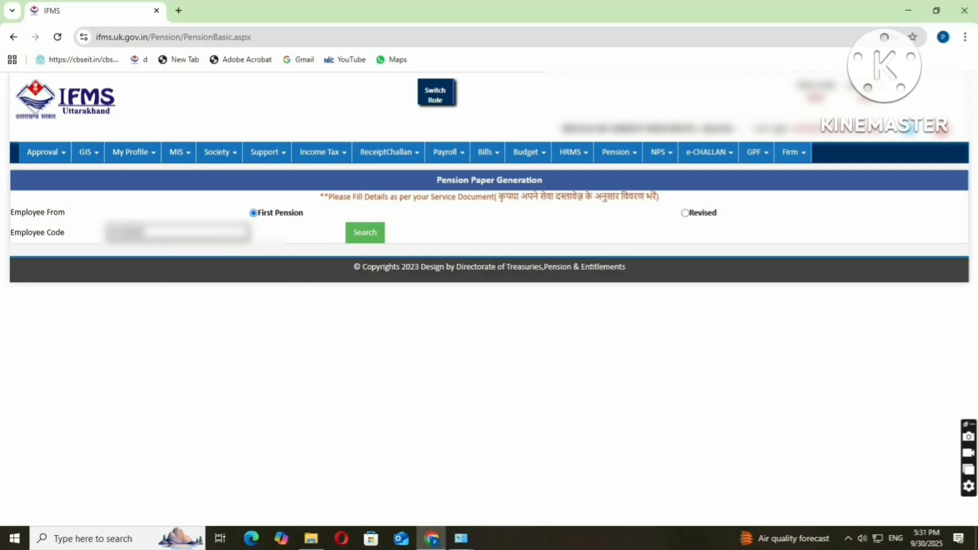
{"action": "left_click", "coordinate": [376, 232]}
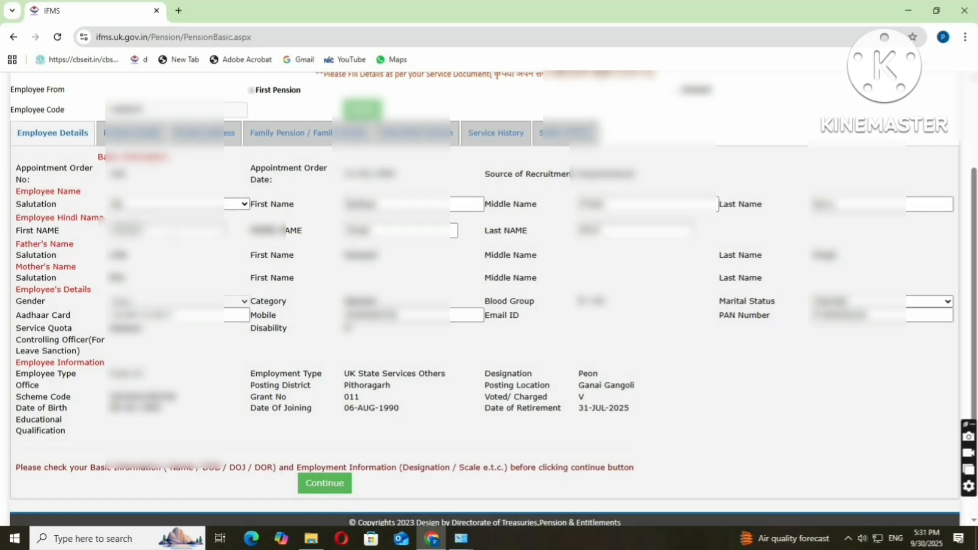
{"action": "scroll", "coordinate": [173, 234], "scroll_direction": "down", "scroll_amount": 2}
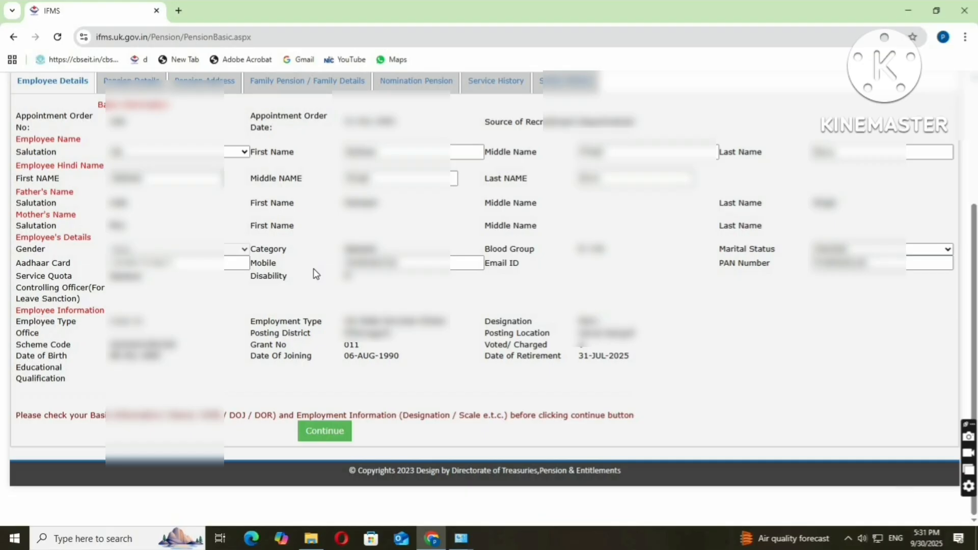
Confirm the basic details, then submit pension details as Super Annuation, E01 Education Pension.
{"action": "left_click", "coordinate": [338, 443]}
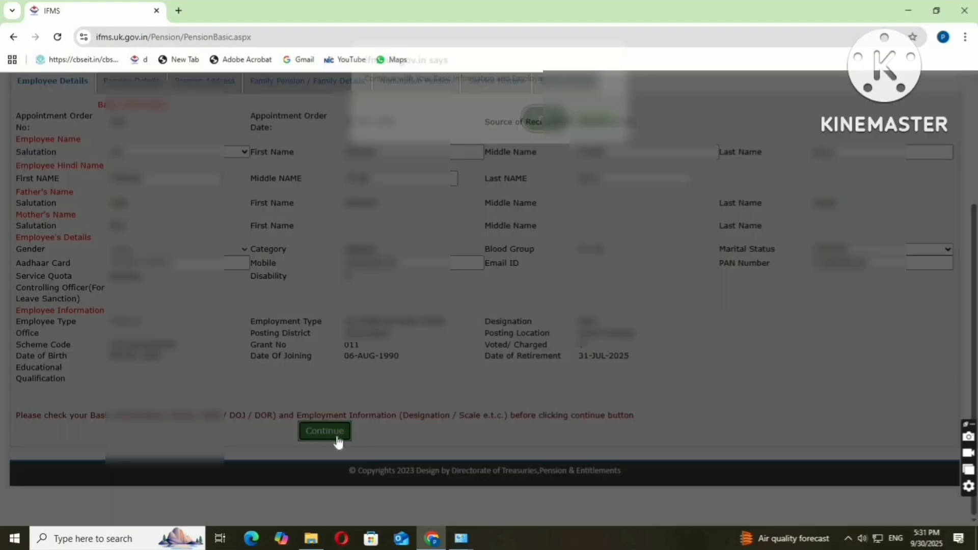
{"action": "left_click", "coordinate": [542, 127]}
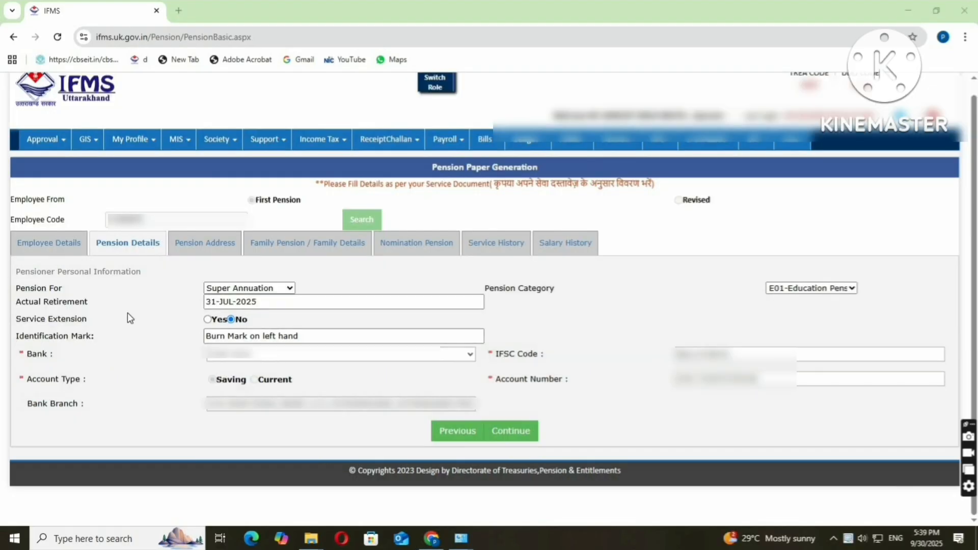
{"action": "left_click", "coordinate": [225, 289]}
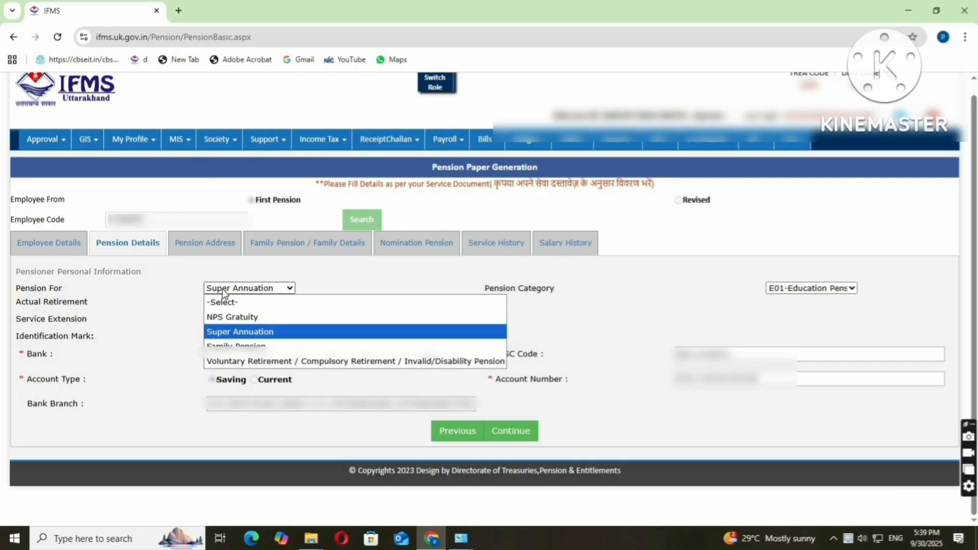
{"action": "left_click", "coordinate": [788, 288]}
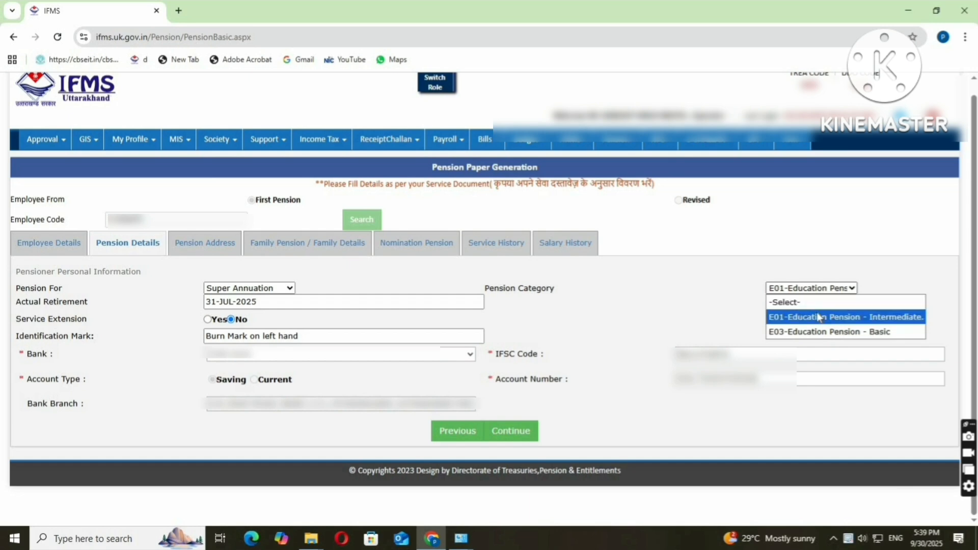
{"action": "left_click", "coordinate": [898, 322]}
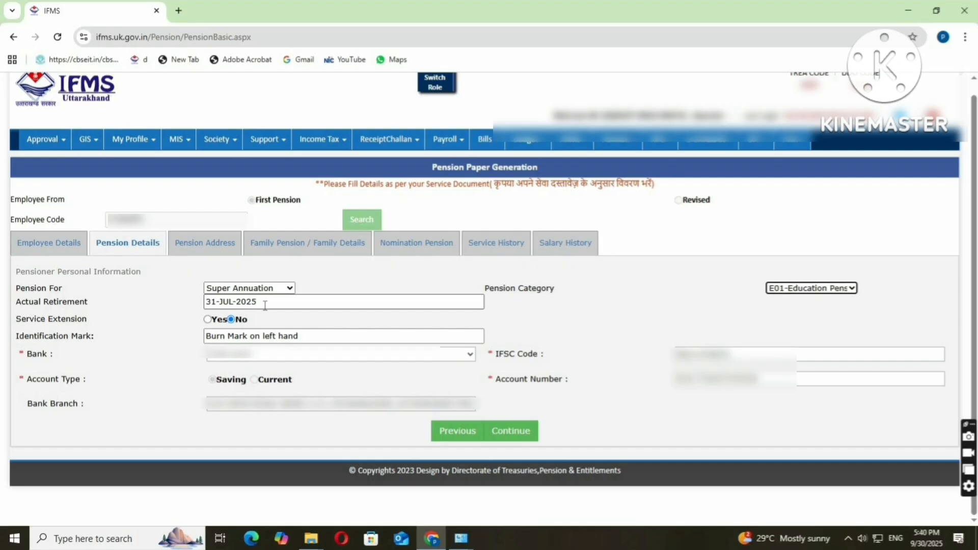
{"action": "left_click", "coordinate": [522, 435]}
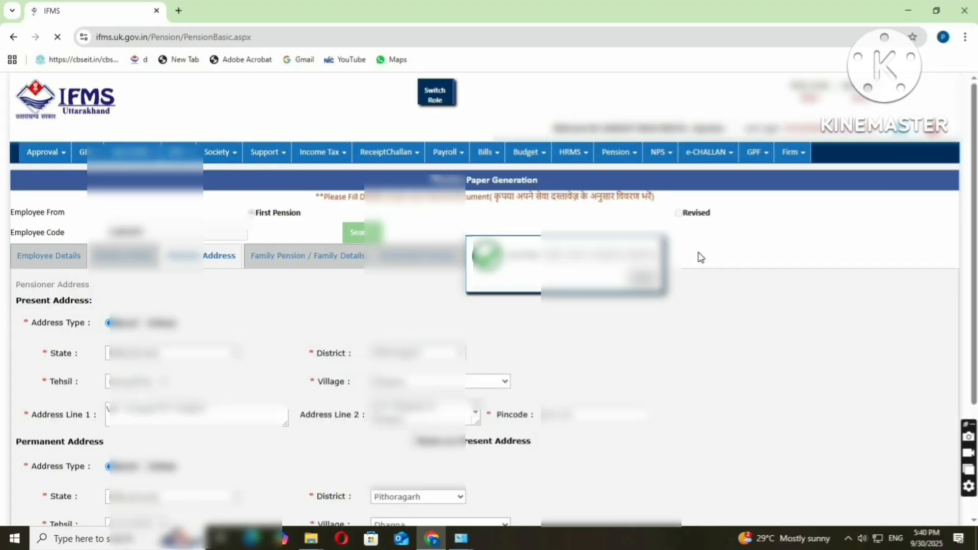
Review the present and permanent addresses and continue to Family Pension Details.
{"action": "scroll", "coordinate": [361, 376], "scroll_direction": "down", "scroll_amount": 2}
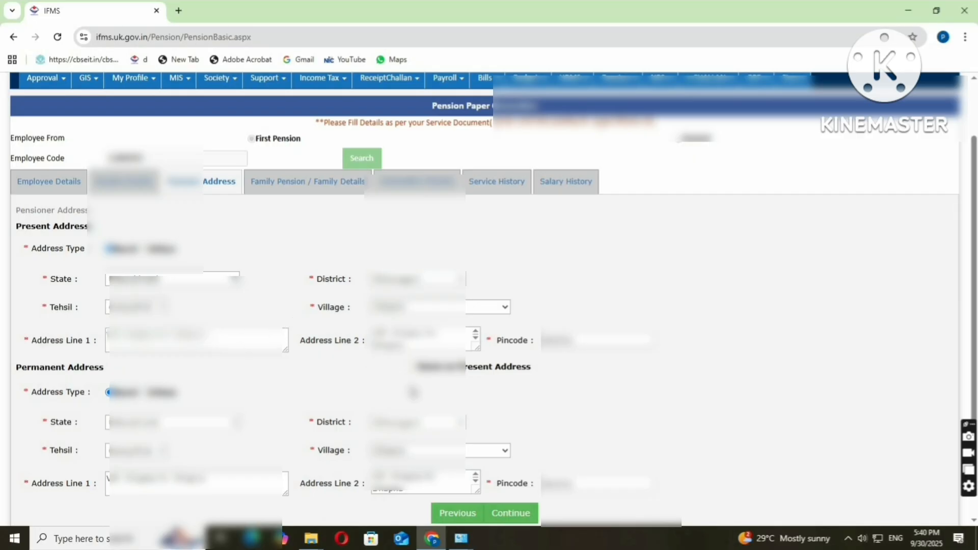
{"action": "scroll", "coordinate": [470, 403], "scroll_direction": "down", "scroll_amount": 2}
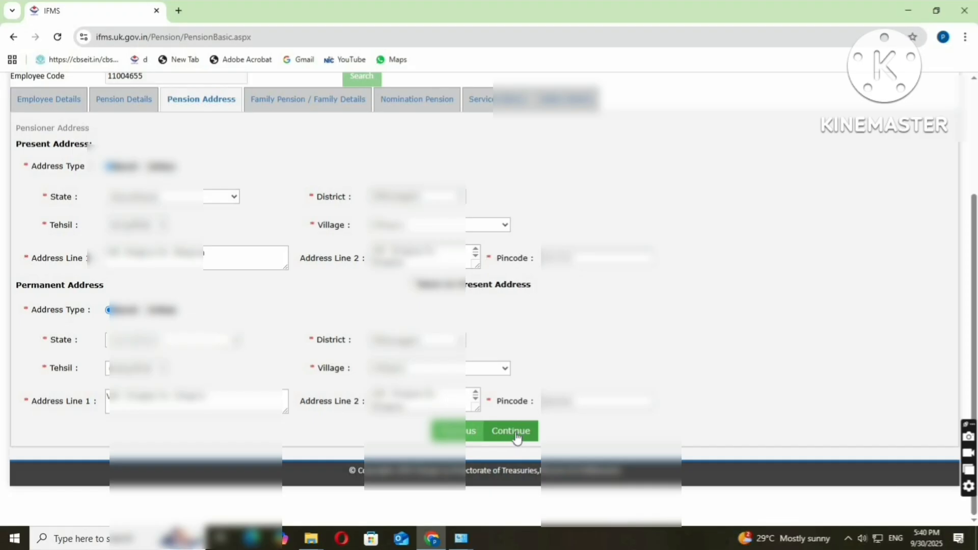
{"action": "left_click", "coordinate": [514, 433]}
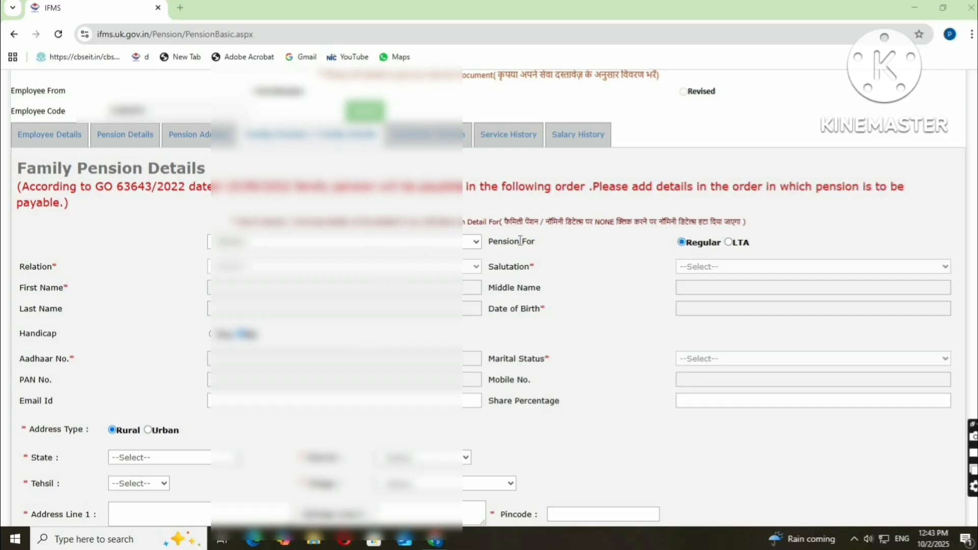
Select the family member, re-enter the bank account number and save the family pension details.
{"action": "left_click", "coordinate": [393, 243]}
{"action": "left_click", "coordinate": [377, 274]}
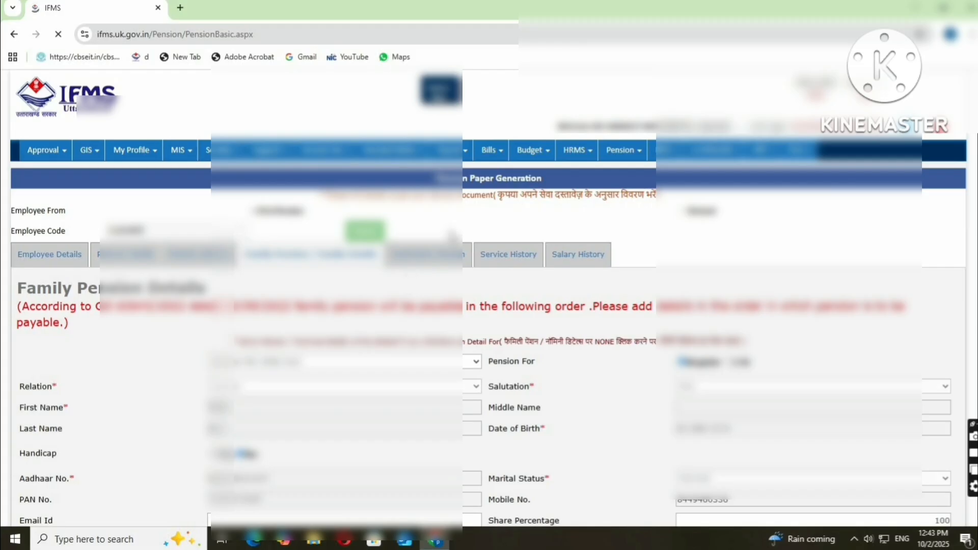
{"action": "scroll", "coordinate": [663, 305], "scroll_direction": "down", "scroll_amount": 5}
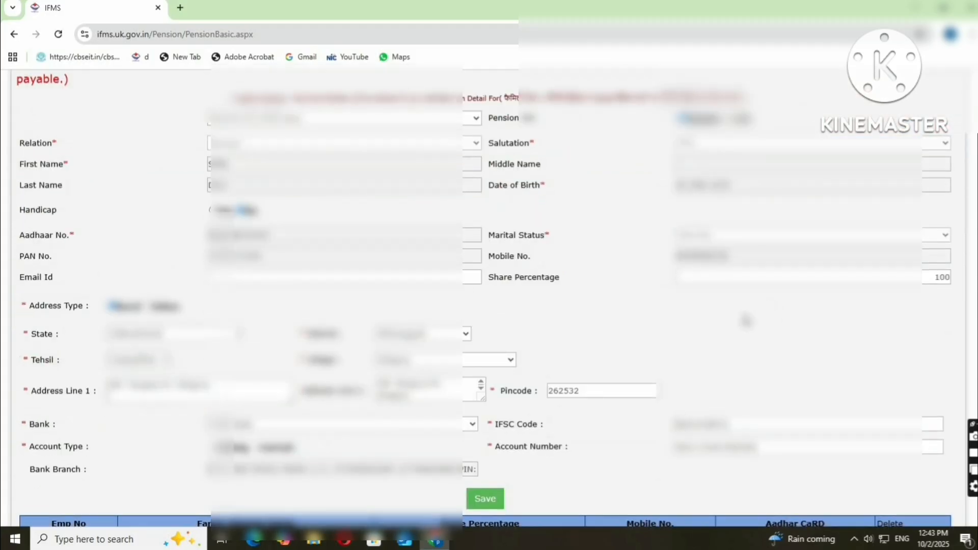
{"action": "scroll", "coordinate": [725, 317], "scroll_direction": "down", "scroll_amount": 3}
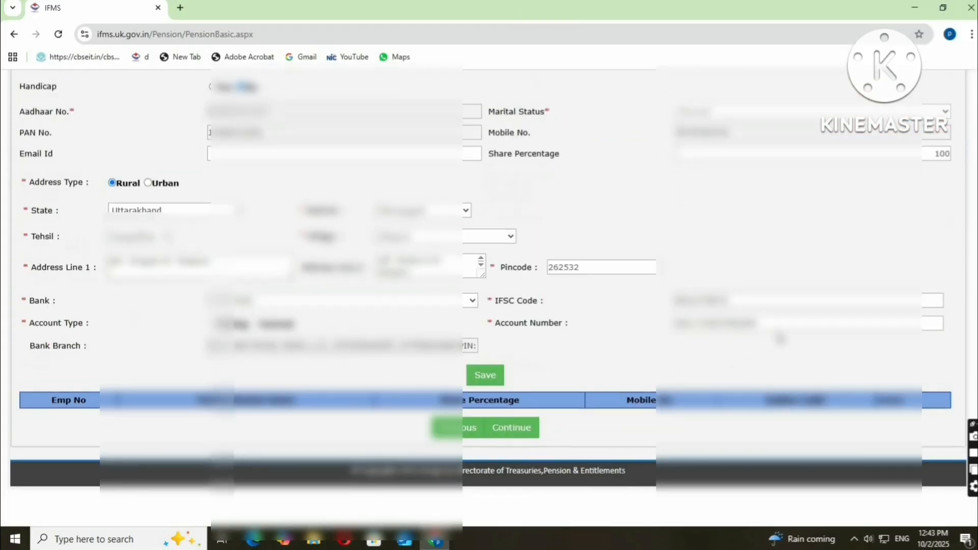
{"action": "left_click_drag", "start_coordinate": [779, 329], "coordinate": [669, 334]}
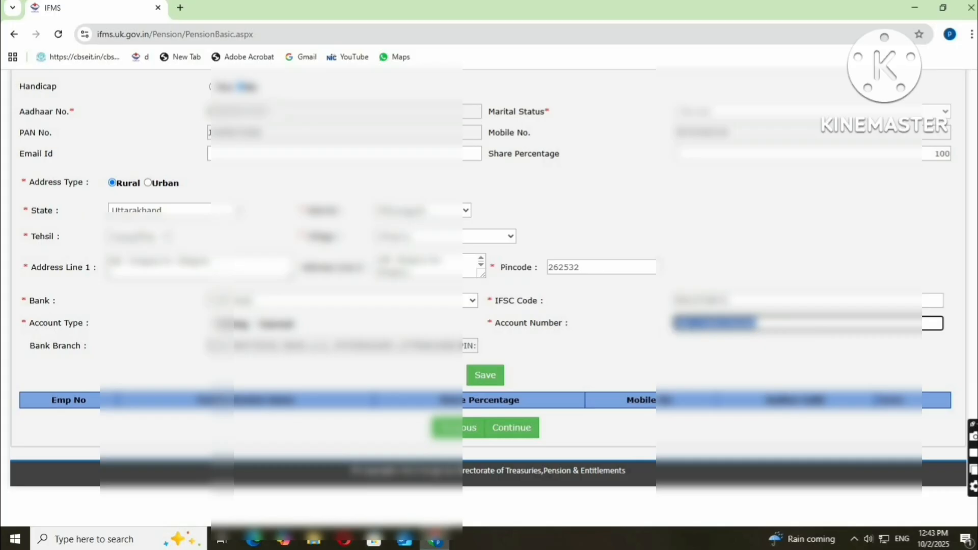
{"action": "type", "text": "????????"}
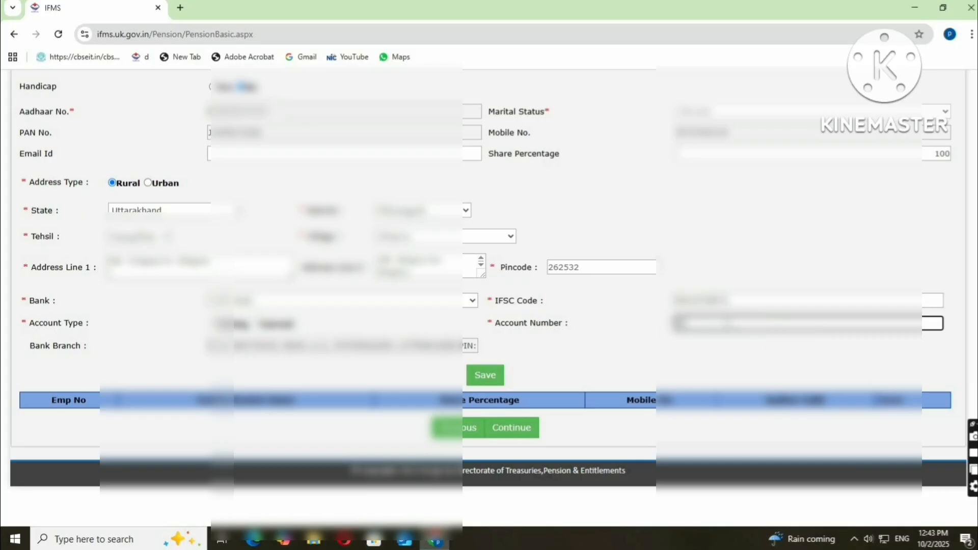
{"action": "type", "text": "??????"}
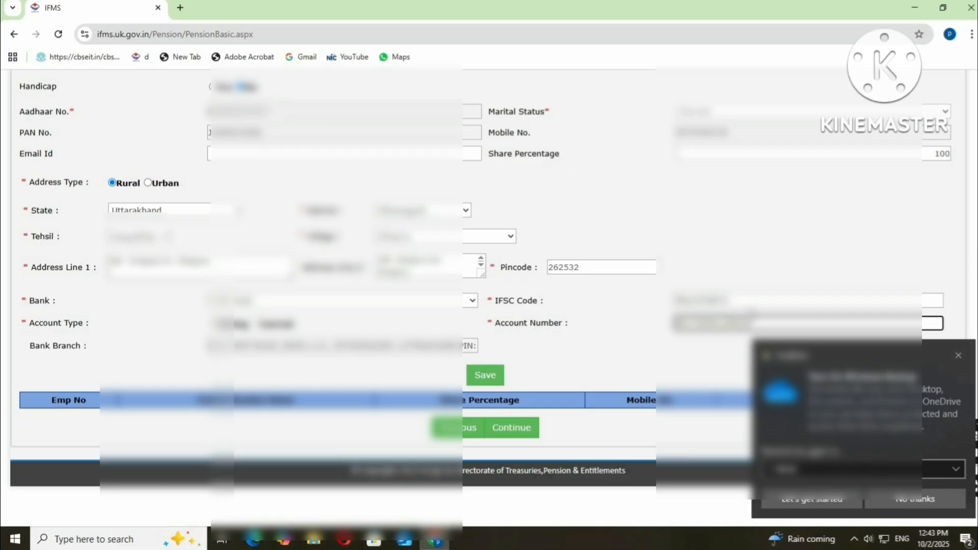
{"action": "left_click", "coordinate": [959, 356]}
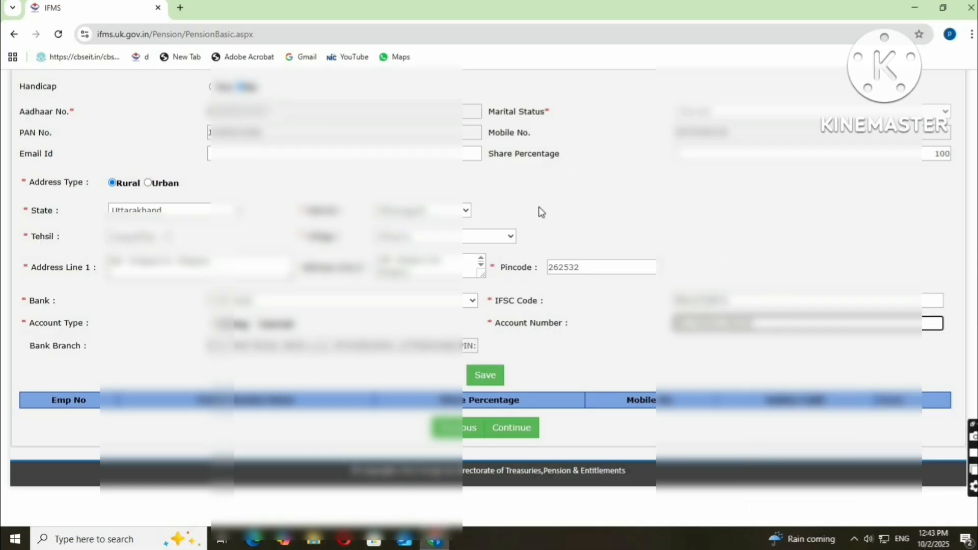
{"action": "left_click", "coordinate": [486, 383]}
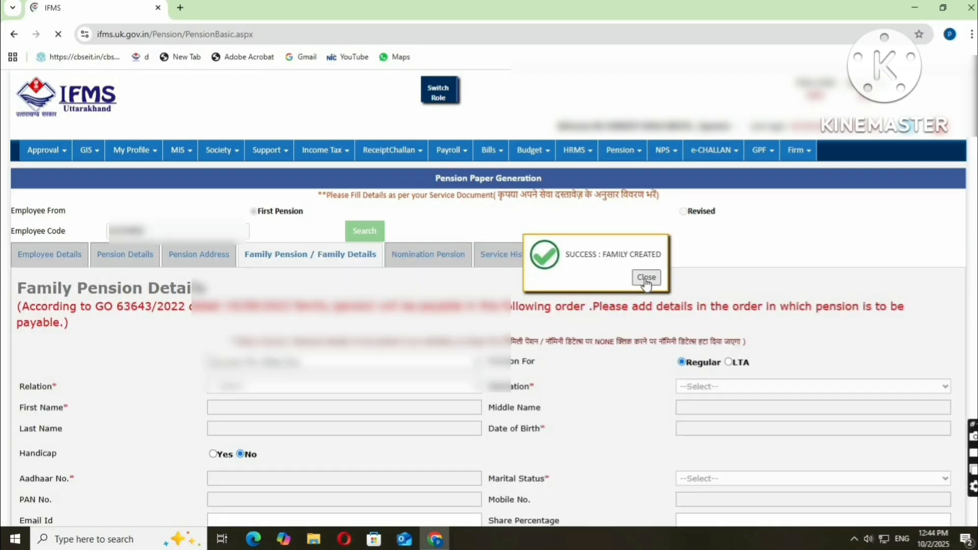
Close the FAMILY CREATED confirmation and pick another member from the family list.
{"action": "left_click", "coordinate": [646, 278]}
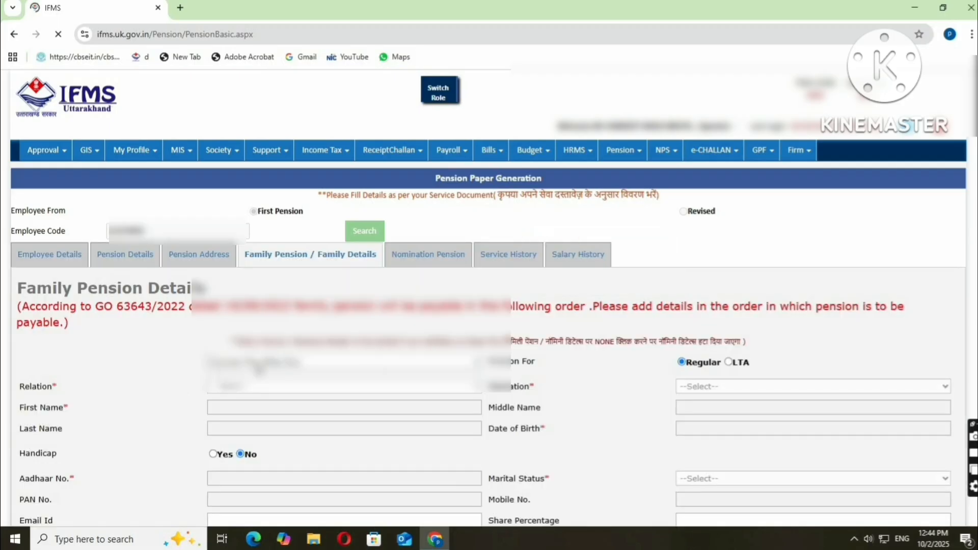
{"action": "left_click", "coordinate": [257, 364]}
{"action": "left_click", "coordinate": [266, 408]}
{"action": "scroll", "coordinate": [313, 398], "scroll_direction": "down", "scroll_amount": 8}
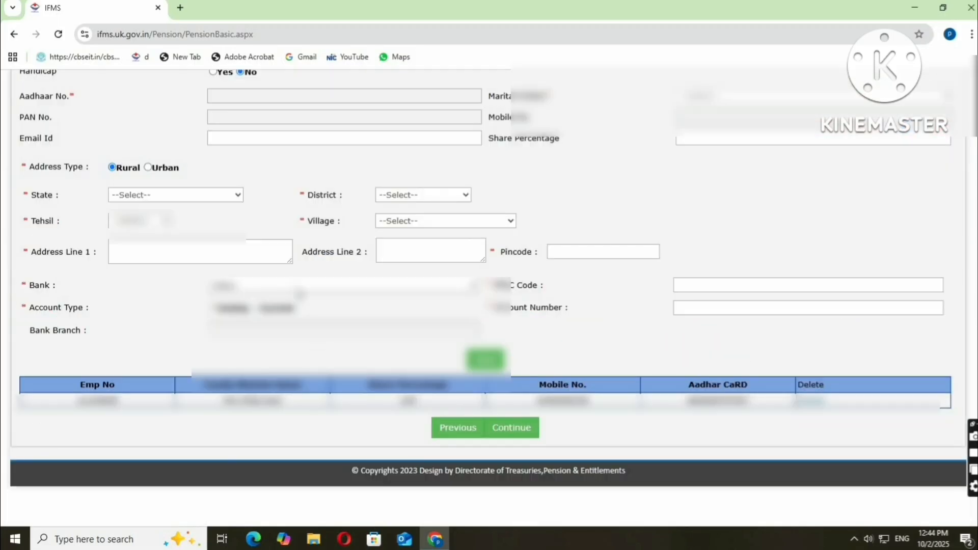
Load the chosen family member's details and leave their share percentage at 0.
{"action": "scroll", "coordinate": [295, 301], "scroll_direction": "up", "scroll_amount": 6}
{"action": "left_click", "coordinate": [293, 290]}
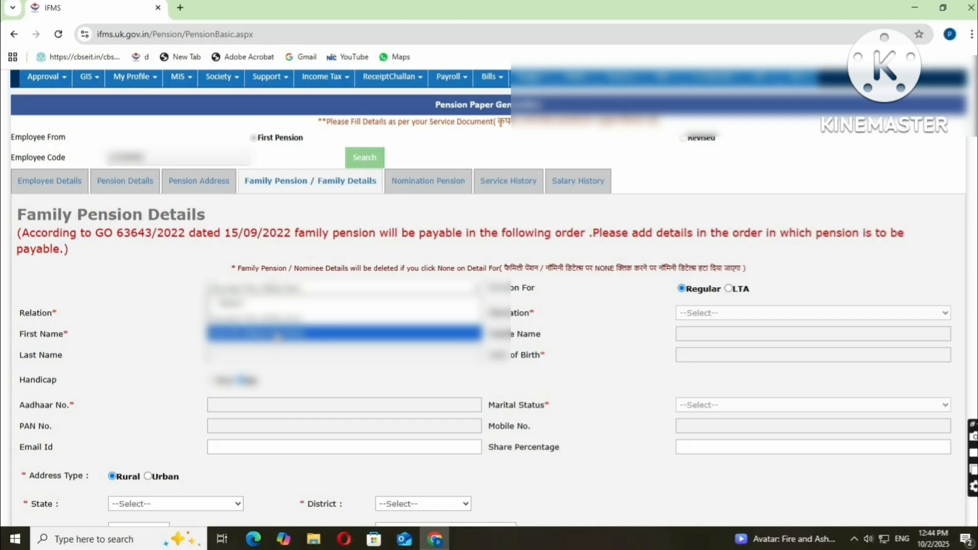
{"action": "left_click", "coordinate": [306, 334]}
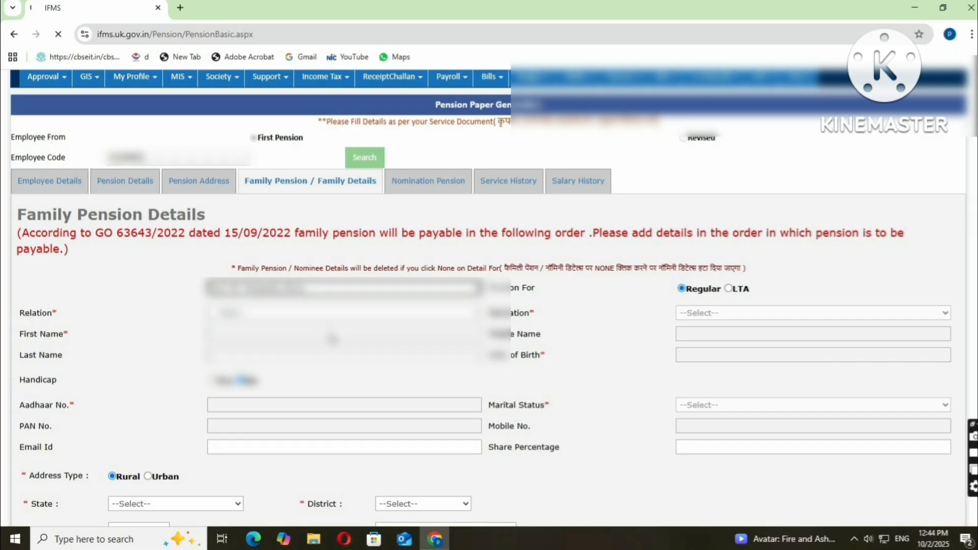
{"action": "scroll", "coordinate": [332, 338], "scroll_direction": "down", "scroll_amount": 1}
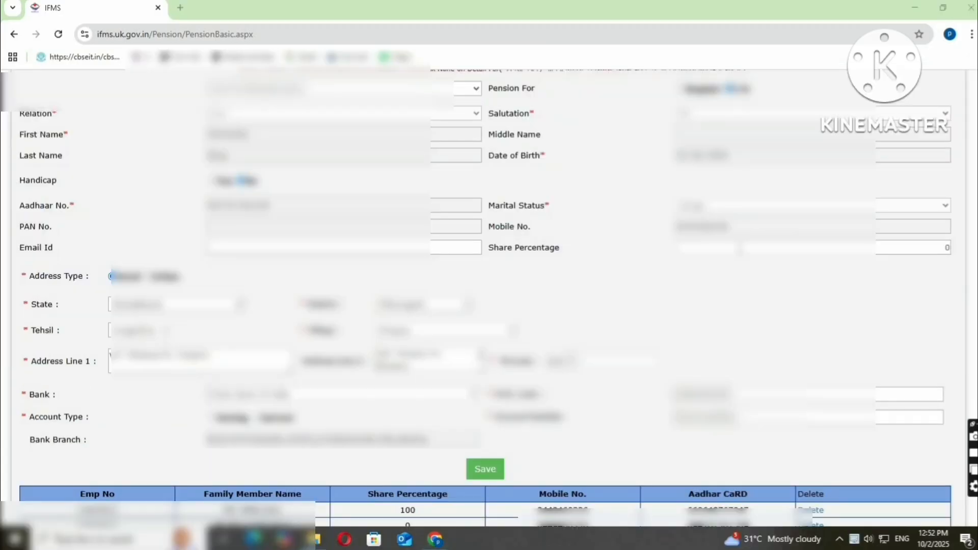
{"action": "left_click", "coordinate": [945, 247]}
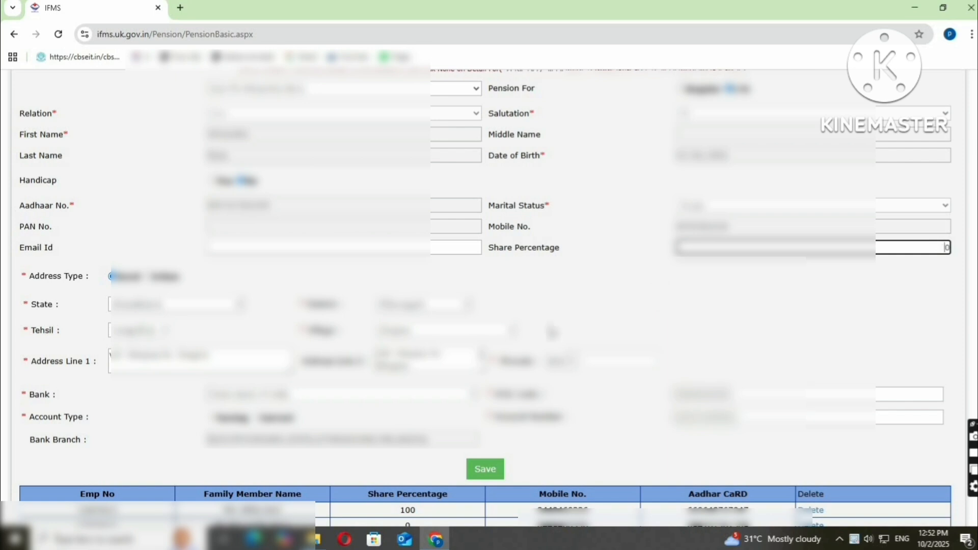
{"action": "left_click", "coordinate": [306, 297]}
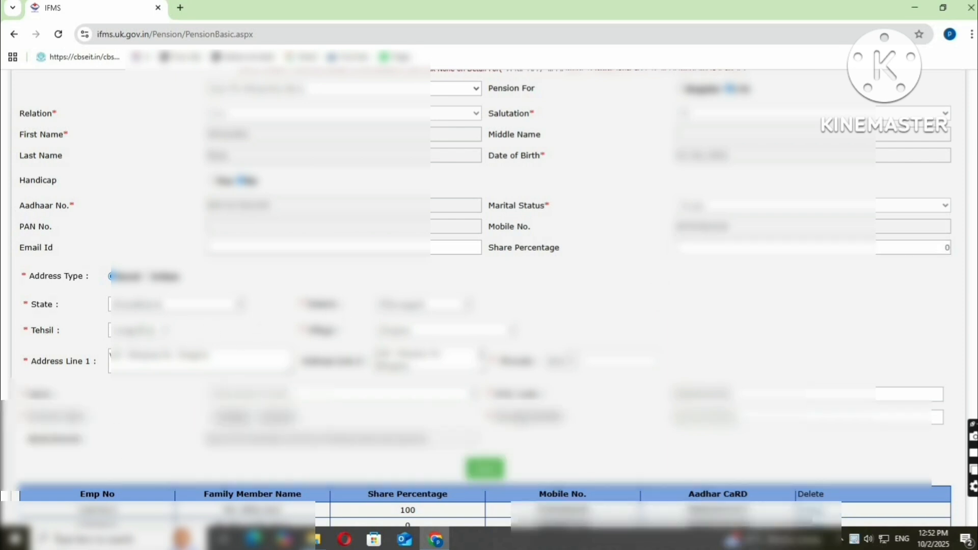
{"action": "scroll", "coordinate": [505, 456], "scroll_direction": "down", "scroll_amount": 2}
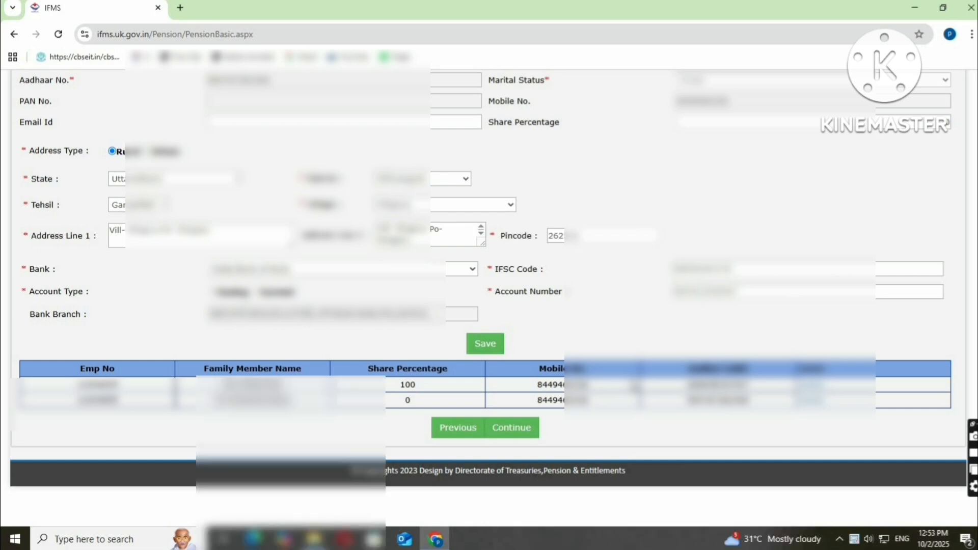
Check the family details form and table, then continue to Nomination Pension.
{"action": "scroll", "coordinate": [599, 312], "scroll_direction": "up", "scroll_amount": 4}
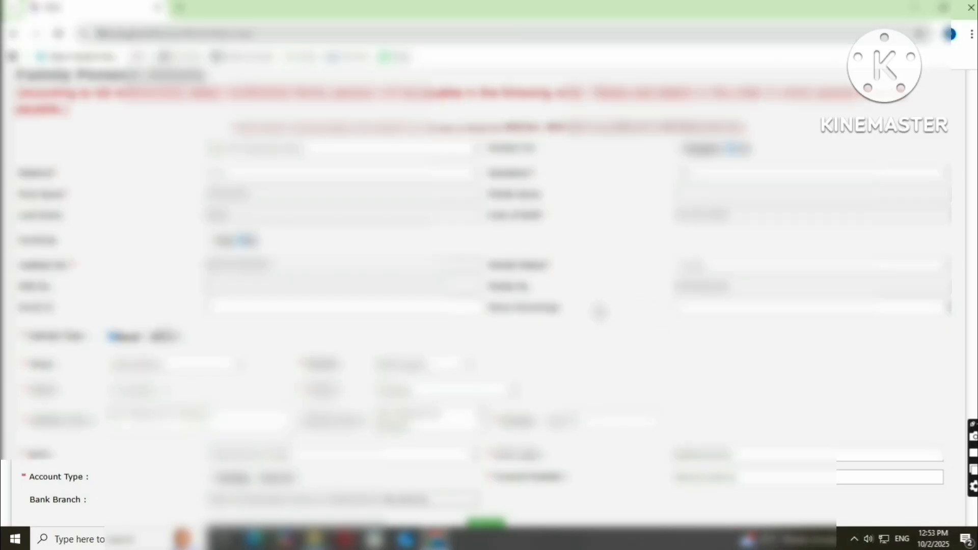
{"action": "scroll", "coordinate": [600, 312], "scroll_direction": "up", "scroll_amount": 4}
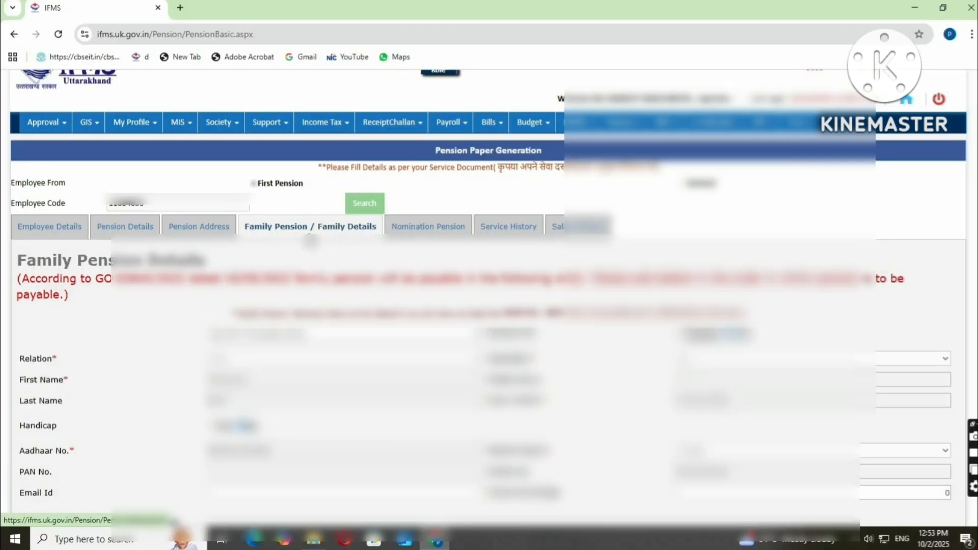
{"action": "scroll", "coordinate": [312, 241], "scroll_direction": "down", "scroll_amount": 1}
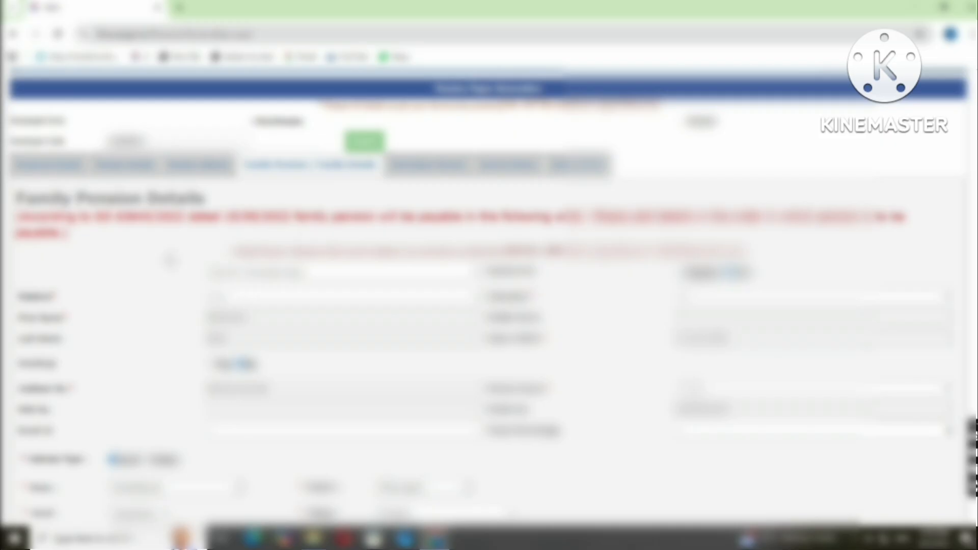
{"action": "scroll", "coordinate": [489, 286], "scroll_direction": "down", "scroll_amount": 6}
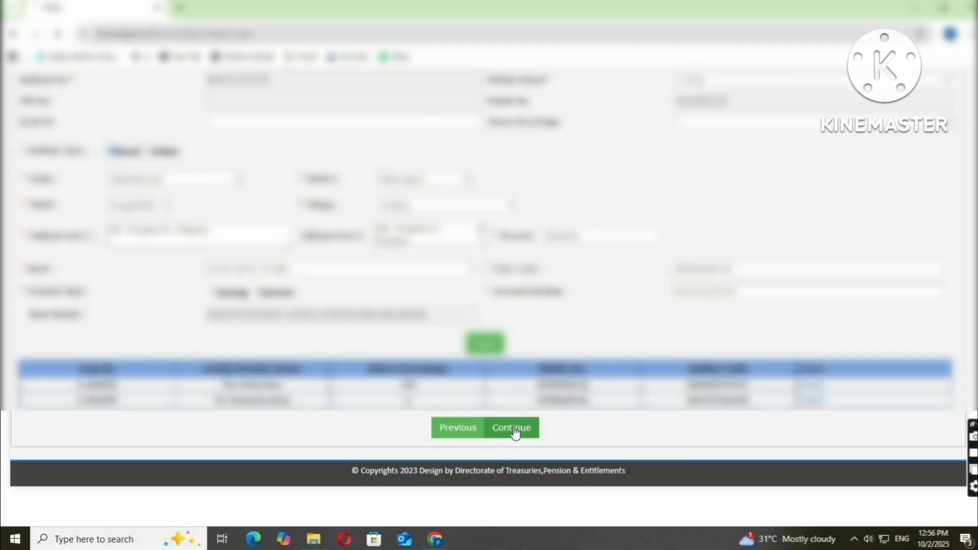
{"action": "left_click", "coordinate": [513, 429]}
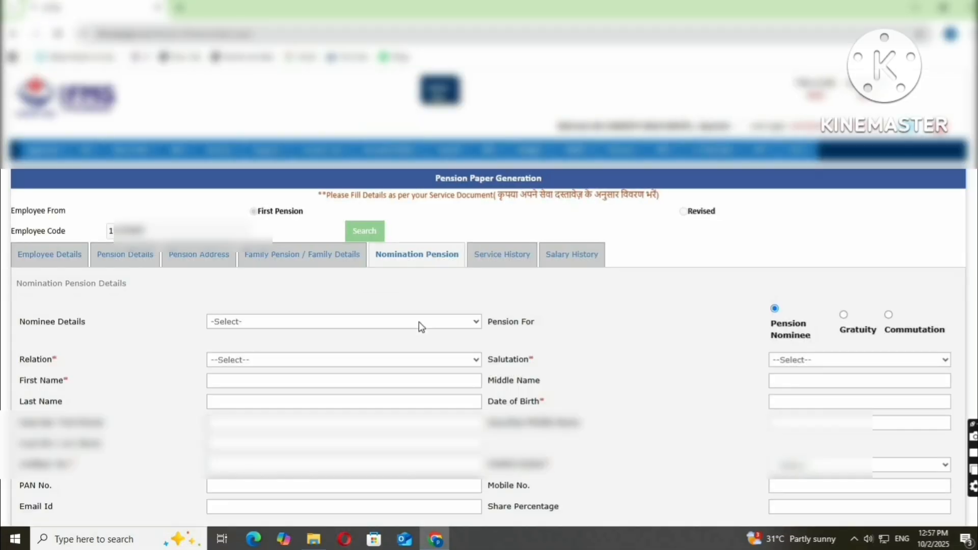
Select the spouse nominee under Nominee Details so the form auto-fills with a 100 share.
{"action": "scroll", "coordinate": [422, 325], "scroll_direction": "down", "scroll_amount": 7}
{"action": "scroll", "coordinate": [434, 288], "scroll_direction": "up", "scroll_amount": 4}
{"action": "scroll", "coordinate": [435, 285], "scroll_direction": "up", "scroll_amount": 3}
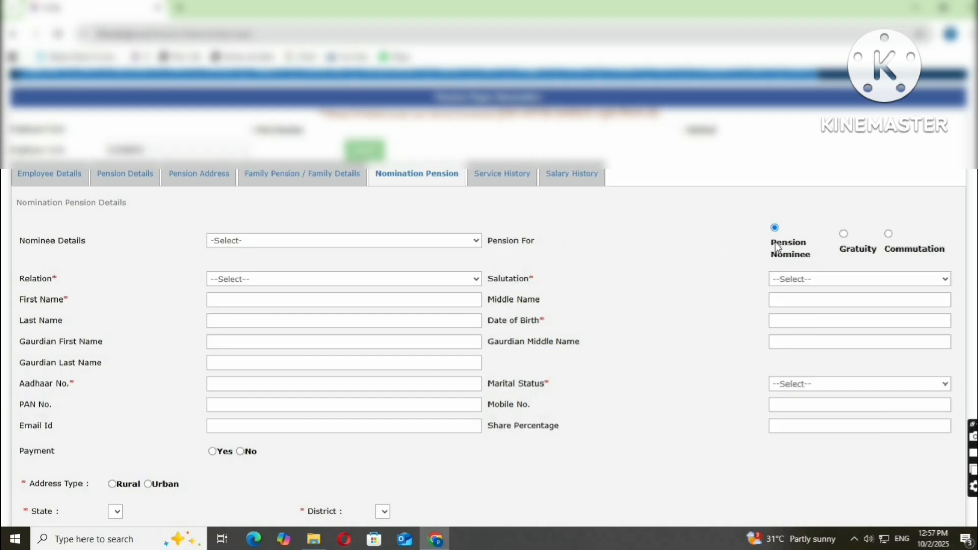
{"action": "left_click", "coordinate": [356, 250]}
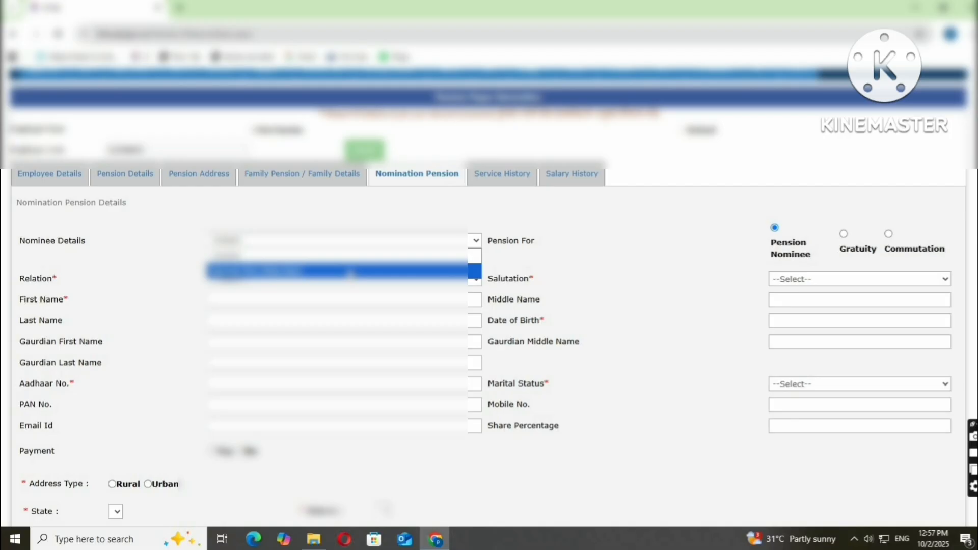
{"action": "left_click", "coordinate": [350, 273]}
{"action": "scroll", "coordinate": [433, 342], "scroll_direction": "down", "scroll_amount": 5}
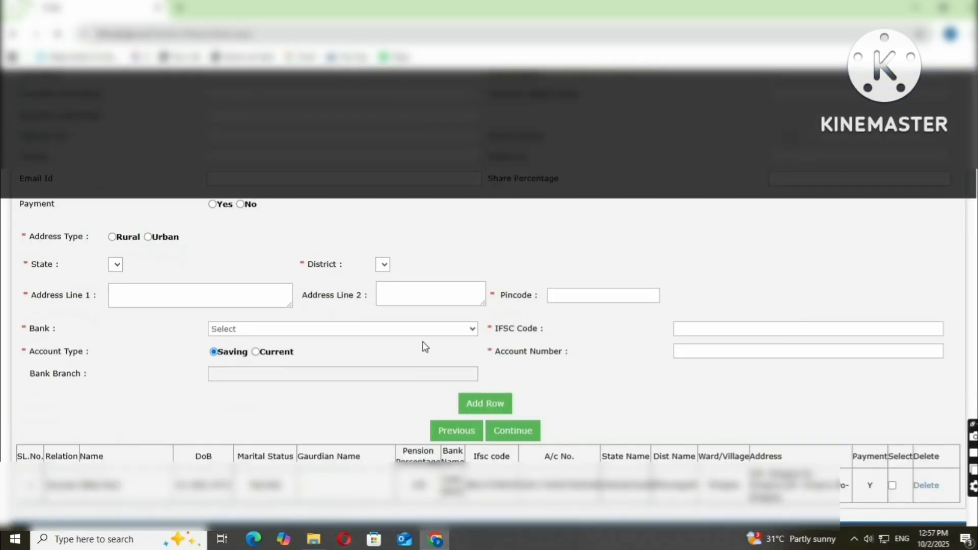
{"action": "scroll", "coordinate": [422, 332], "scroll_direction": "up", "scroll_amount": 4}
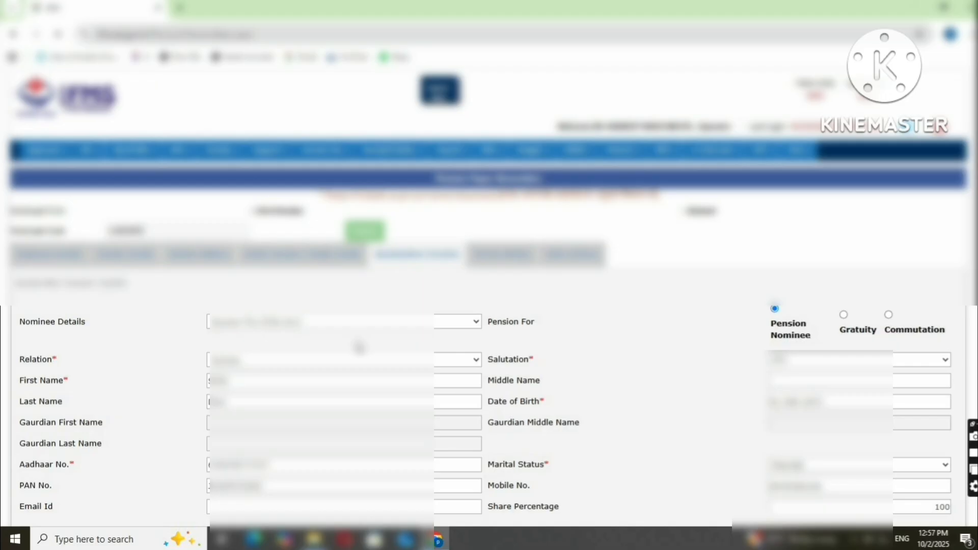
{"action": "scroll", "coordinate": [527, 299], "scroll_direction": "down", "scroll_amount": 2}
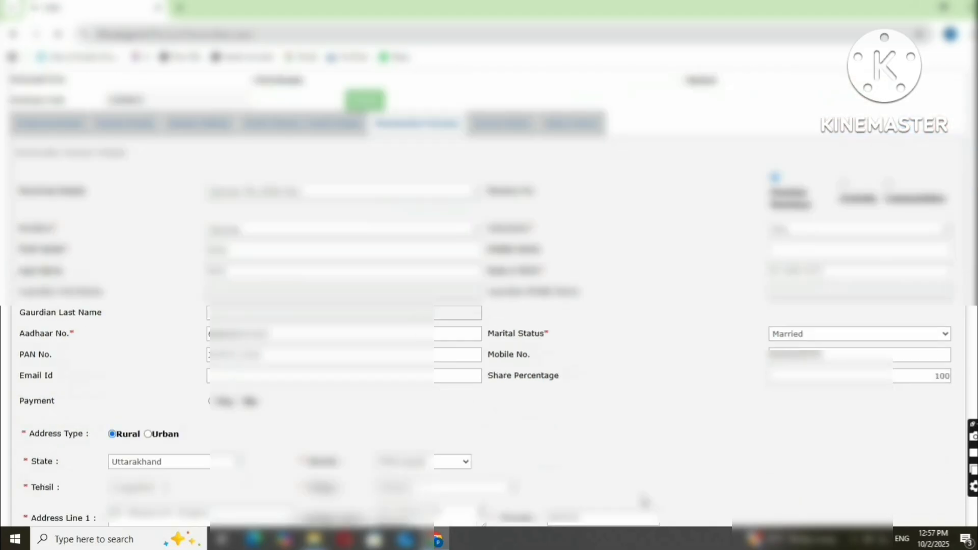
{"action": "scroll", "coordinate": [634, 433], "scroll_direction": "down", "scroll_amount": 3}
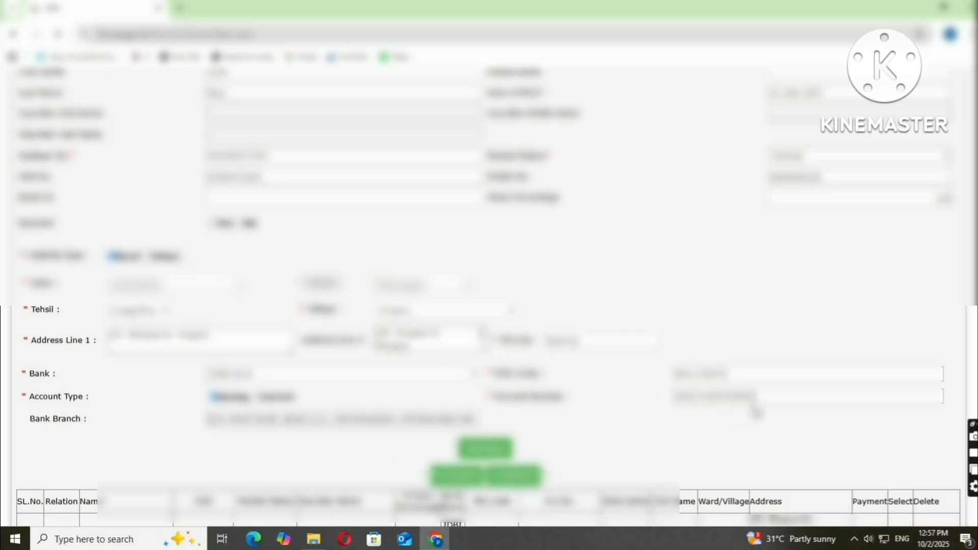
{"action": "scroll", "coordinate": [757, 393], "scroll_direction": "down", "scroll_amount": 2}
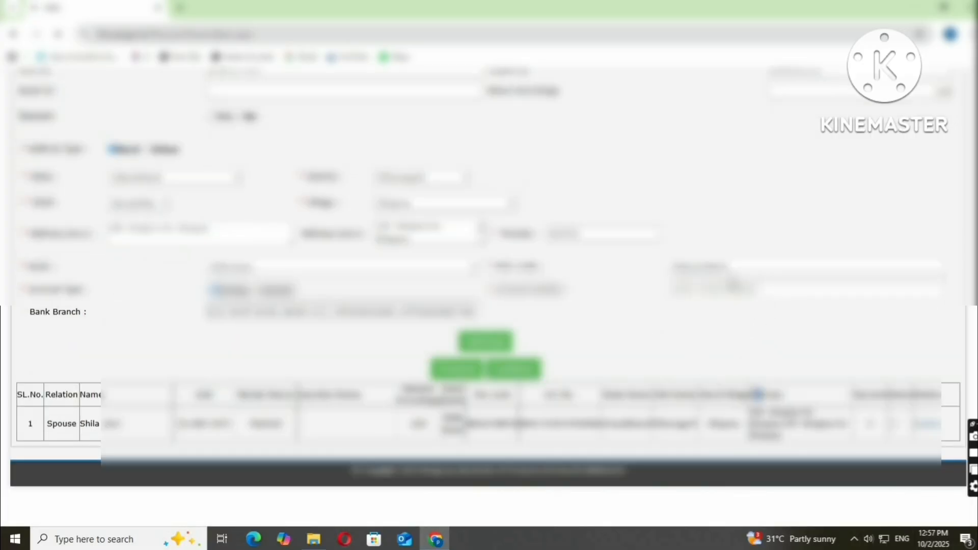
{"action": "scroll", "coordinate": [760, 296], "scroll_direction": "up", "scroll_amount": 6}
{"action": "scroll", "coordinate": [681, 332], "scroll_direction": "down", "scroll_amount": 6}
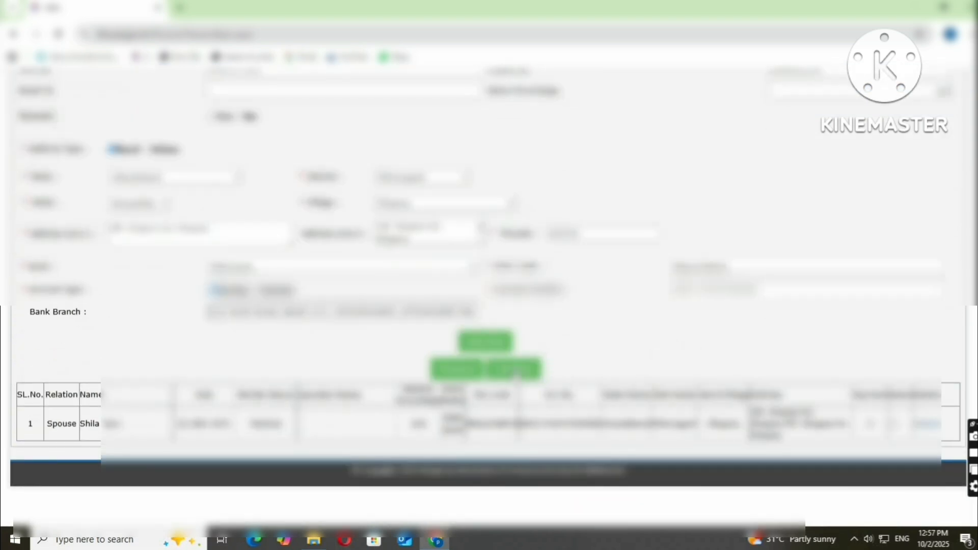
{"action": "left_click_drag", "start_coordinate": [758, 291], "coordinate": [661, 309]}
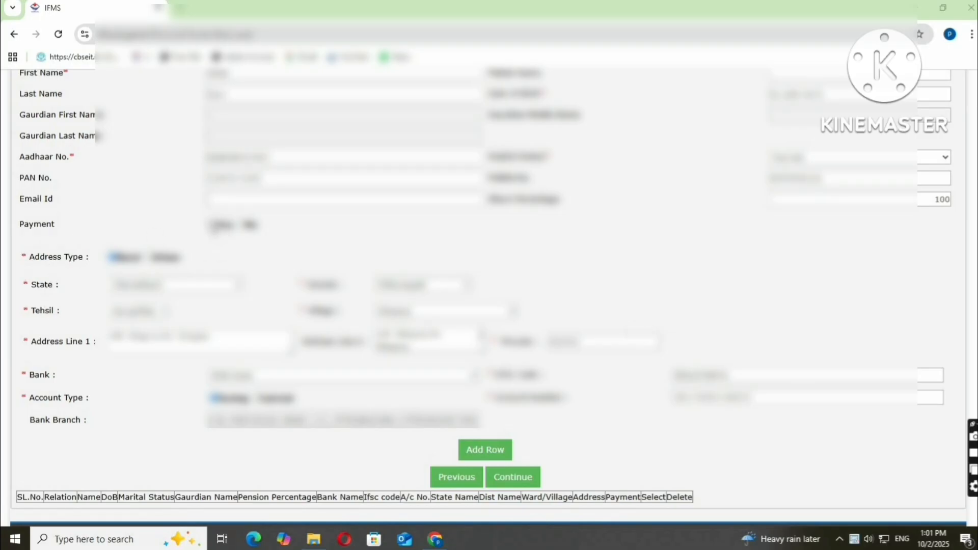
Set the nominee's payment to Yes and add them as a row in the table.
{"action": "left_click", "coordinate": [214, 225]}
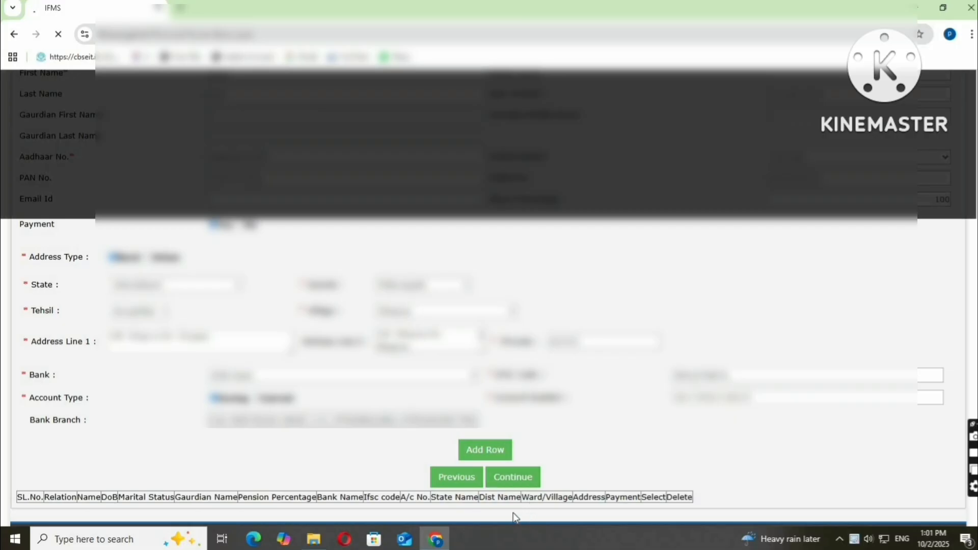
{"action": "left_click", "coordinate": [494, 475]}
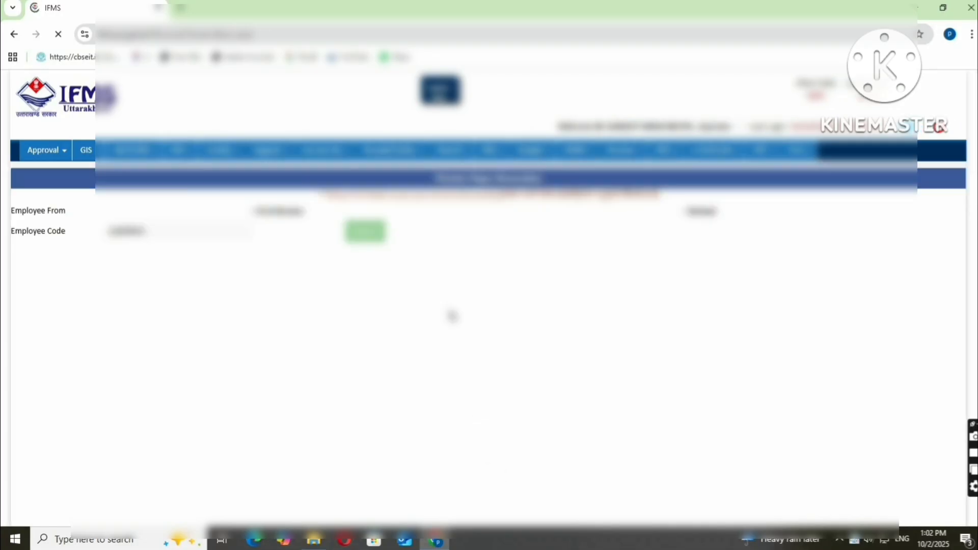
{"action": "scroll", "coordinate": [474, 352], "scroll_direction": "down", "scroll_amount": 5}
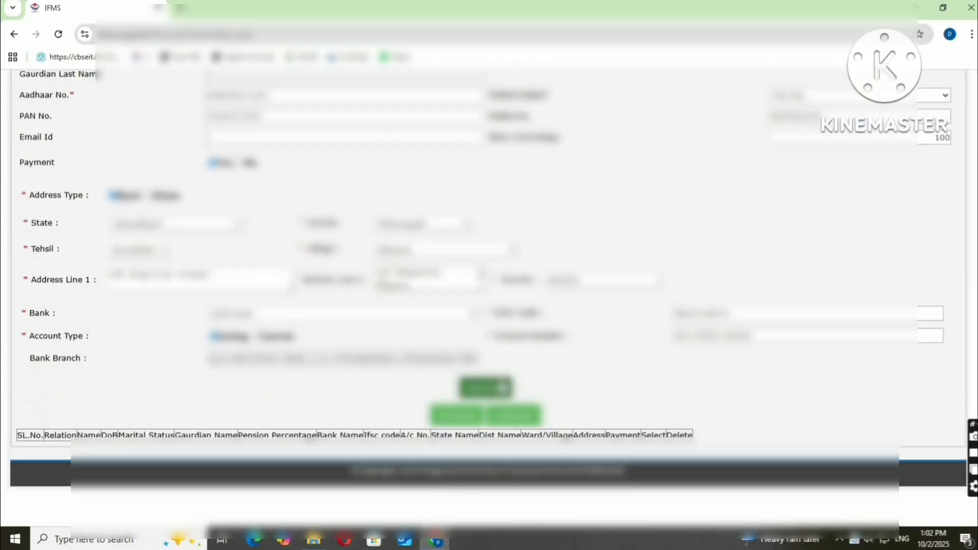
{"action": "left_click", "coordinate": [503, 389]}
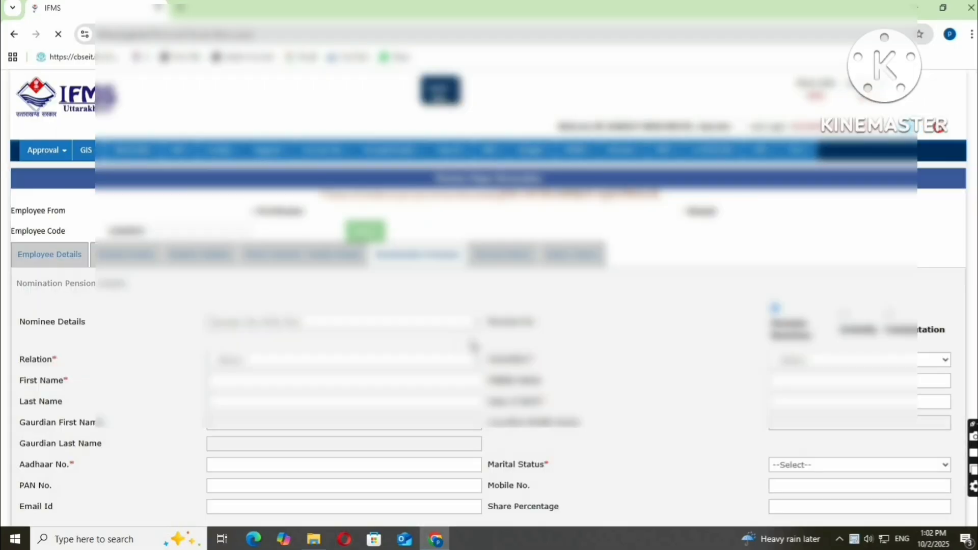
Tick the nominee row and save it to proceed to Service History.
{"action": "scroll", "coordinate": [583, 407], "scroll_direction": "down", "scroll_amount": 4}
{"action": "scroll", "coordinate": [582, 406], "scroll_direction": "down", "scroll_amount": 4}
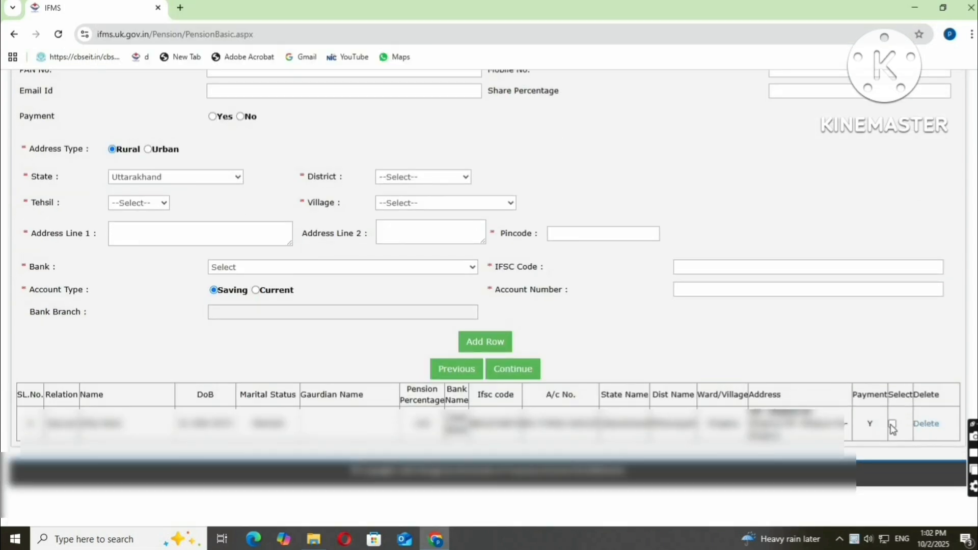
{"action": "left_click", "coordinate": [893, 424]}
{"action": "left_click", "coordinate": [512, 369]}
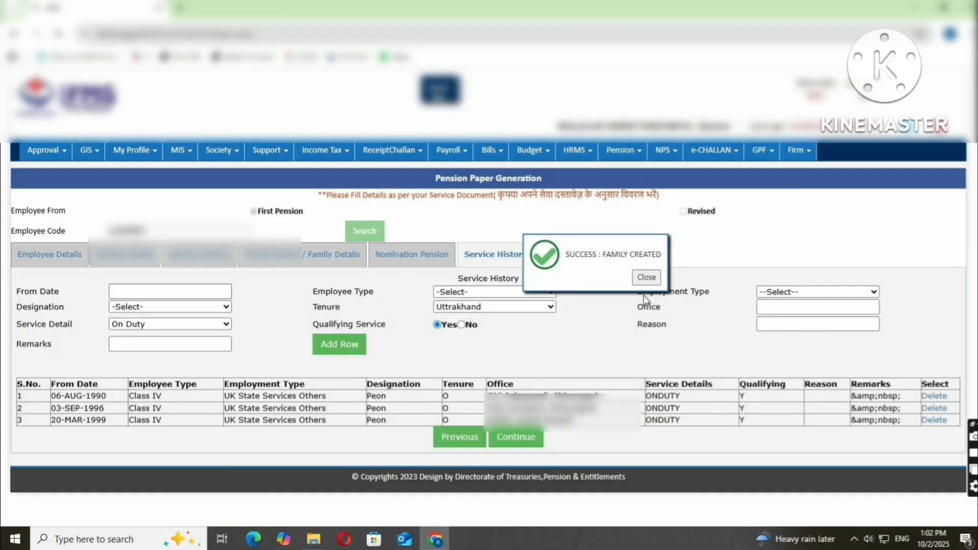
{"action": "left_click", "coordinate": [646, 277]}
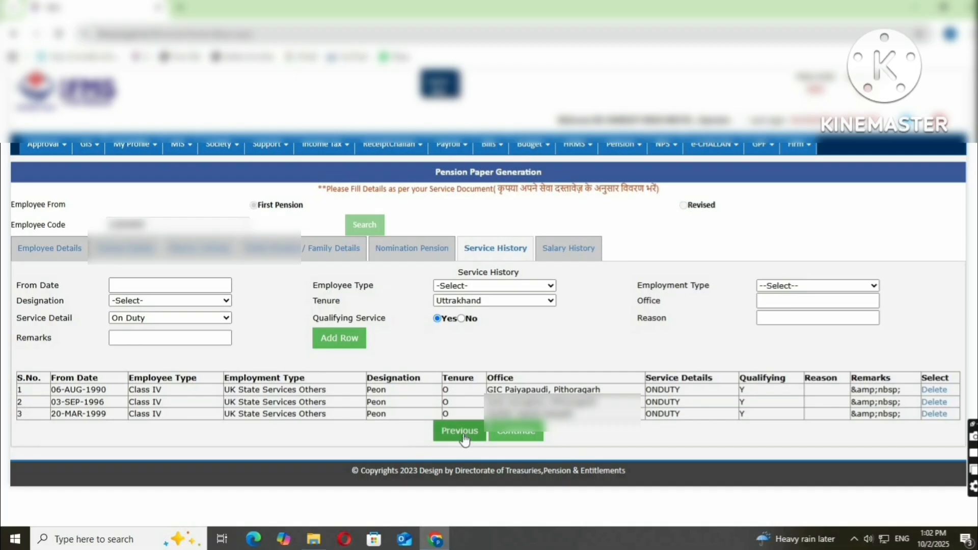
{"action": "left_click", "coordinate": [459, 431]}
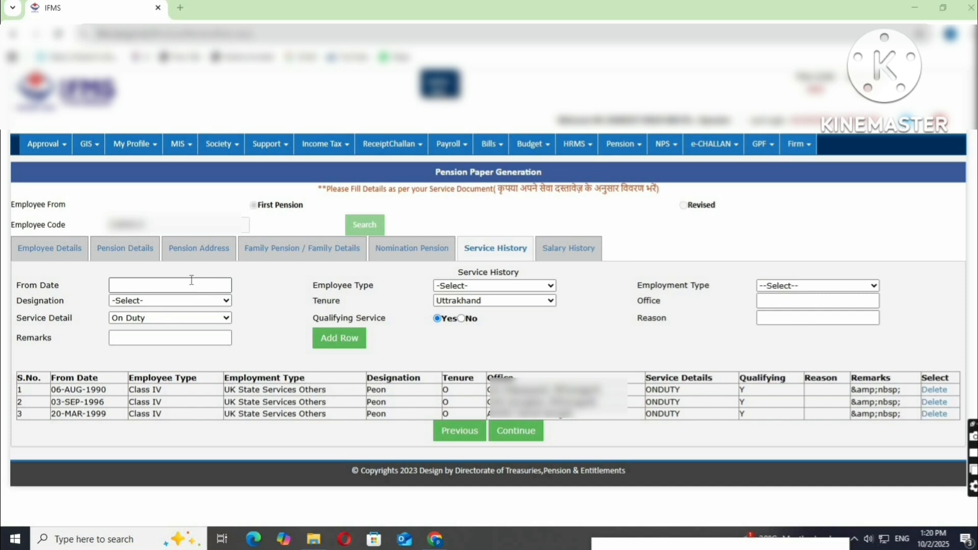
{"action": "left_click", "coordinate": [490, 288]}
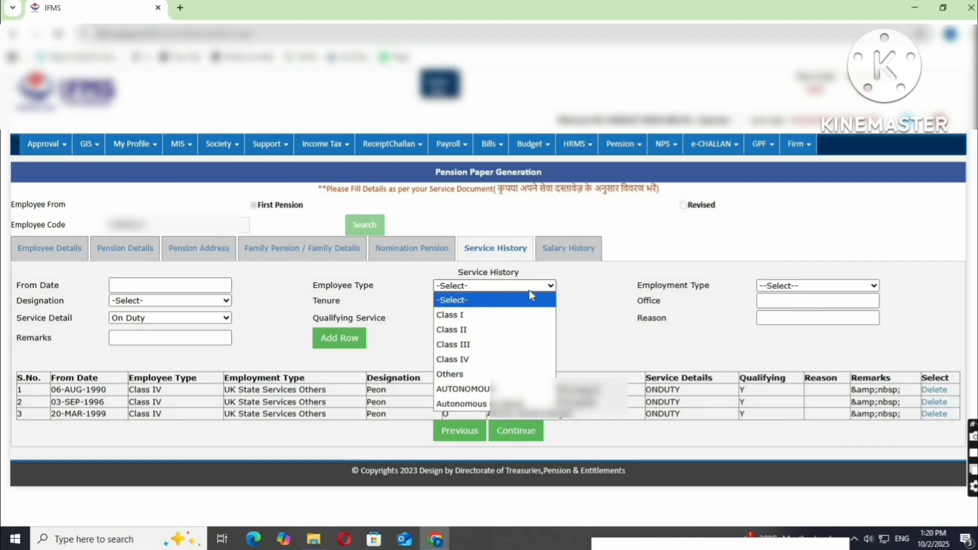
{"action": "left_click", "coordinate": [845, 285]}
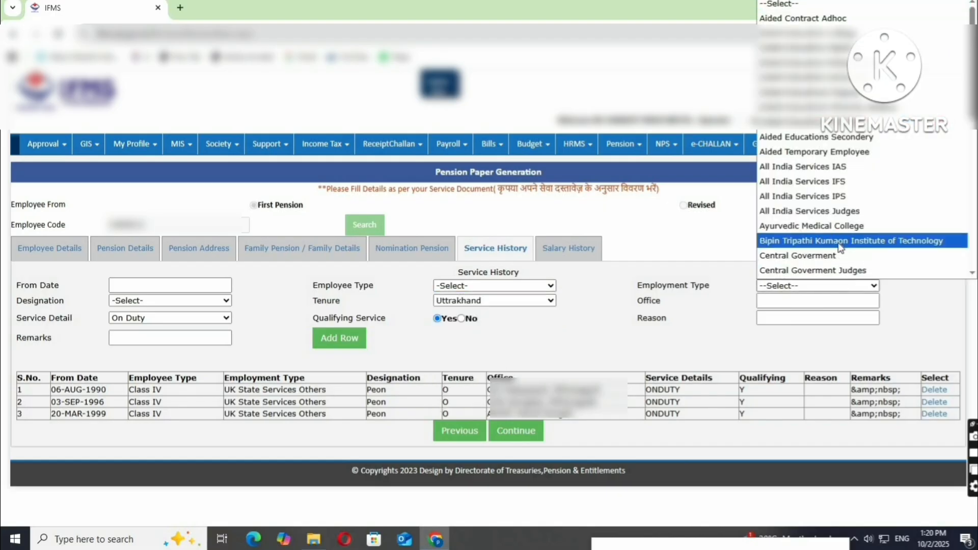
{"action": "scroll", "coordinate": [846, 241], "scroll_direction": "down", "scroll_amount": 3}
{"action": "scroll", "coordinate": [857, 241], "scroll_direction": "down", "scroll_amount": 6}
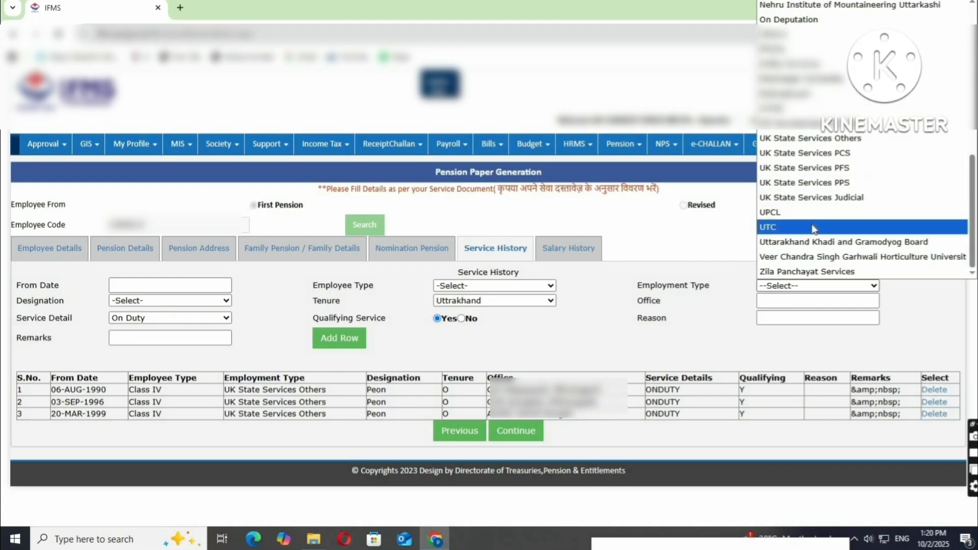
{"action": "left_click", "coordinate": [703, 238]}
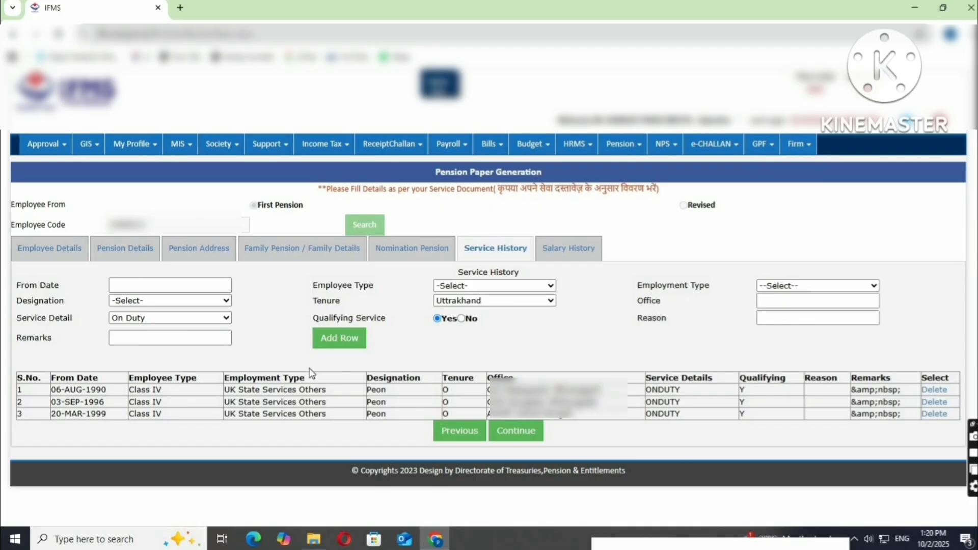
{"action": "left_click", "coordinate": [133, 300]}
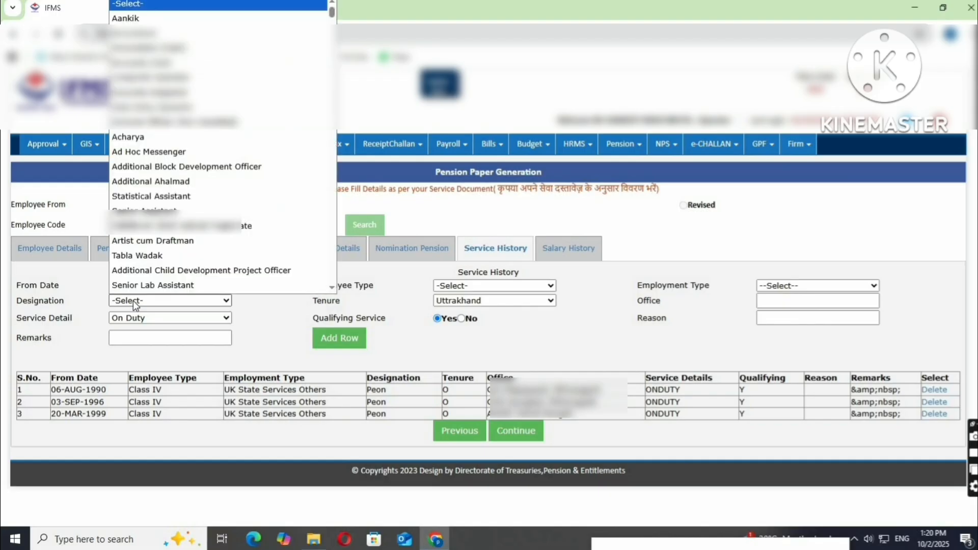
{"action": "scroll", "coordinate": [204, 234], "scroll_direction": "down", "scroll_amount": 5}
{"action": "left_click", "coordinate": [292, 332]}
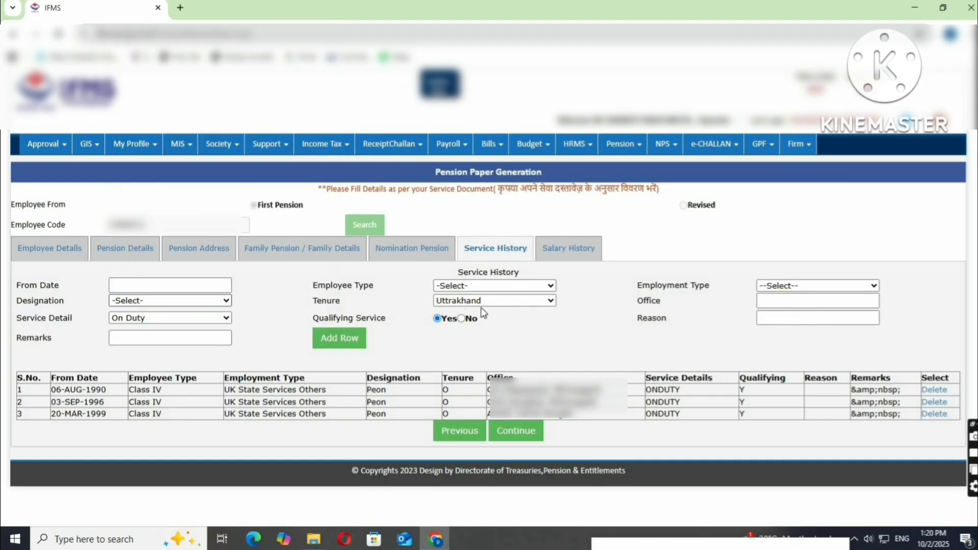
{"action": "left_click", "coordinate": [505, 303]}
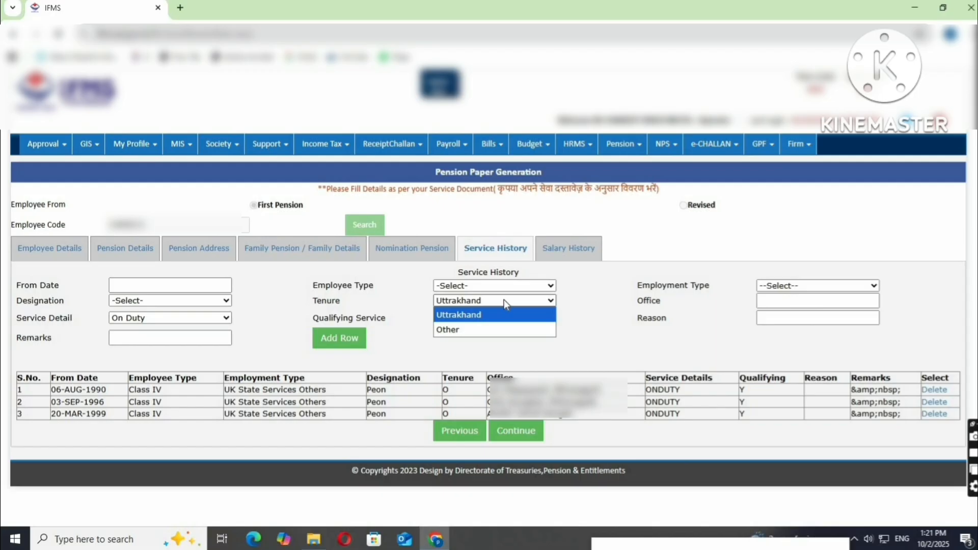
{"action": "left_click", "coordinate": [606, 344]}
{"action": "left_click", "coordinate": [786, 301]}
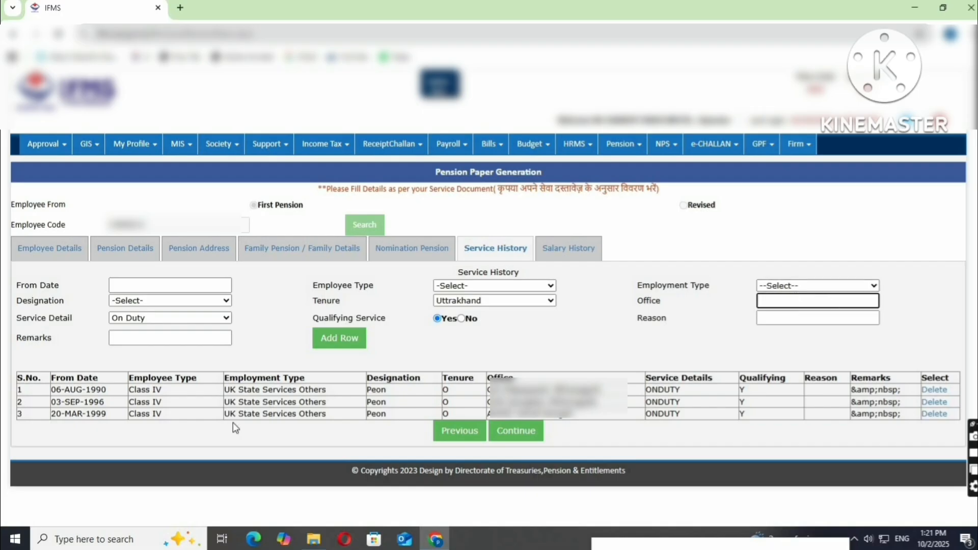
{"action": "left_click", "coordinate": [122, 321]}
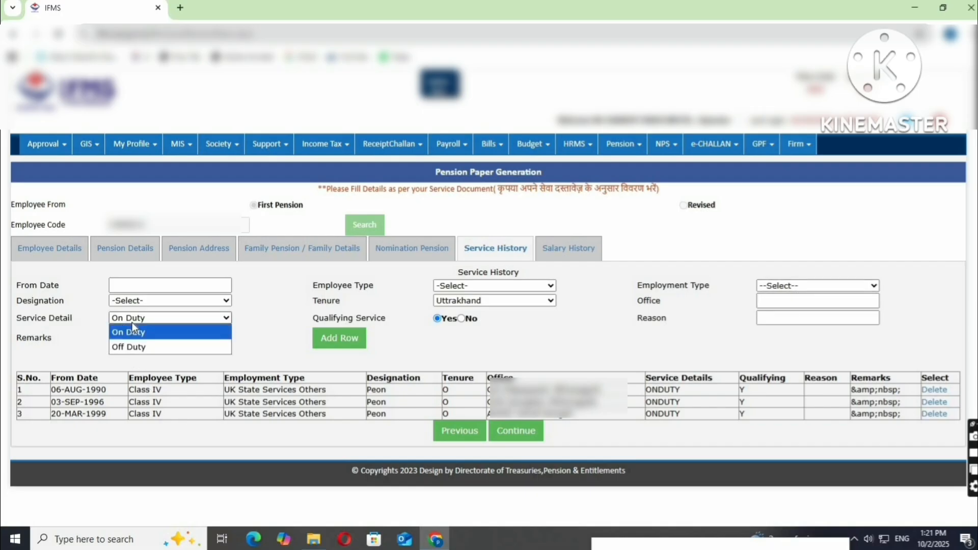
{"action": "left_click", "coordinate": [131, 326]}
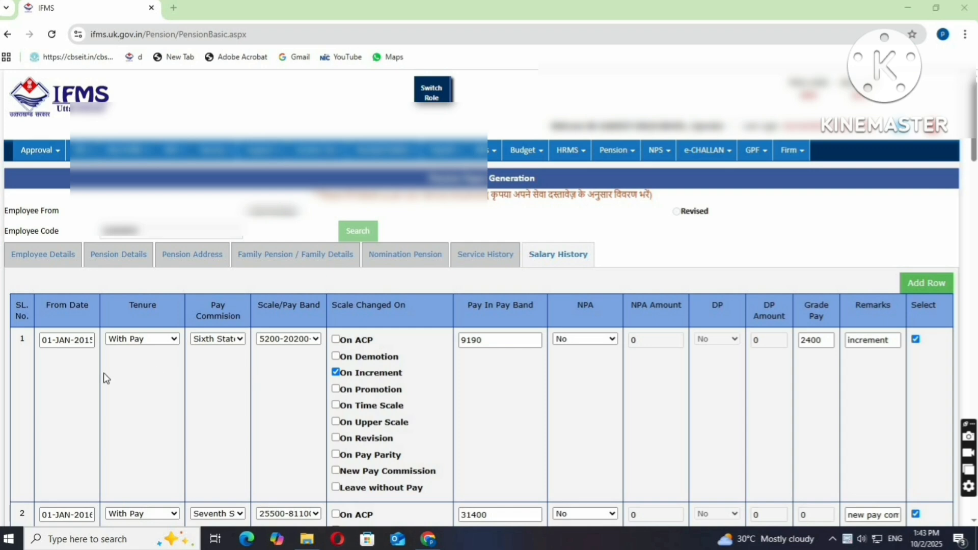
{"action": "scroll", "coordinate": [76, 377], "scroll_direction": "down", "scroll_amount": 1}
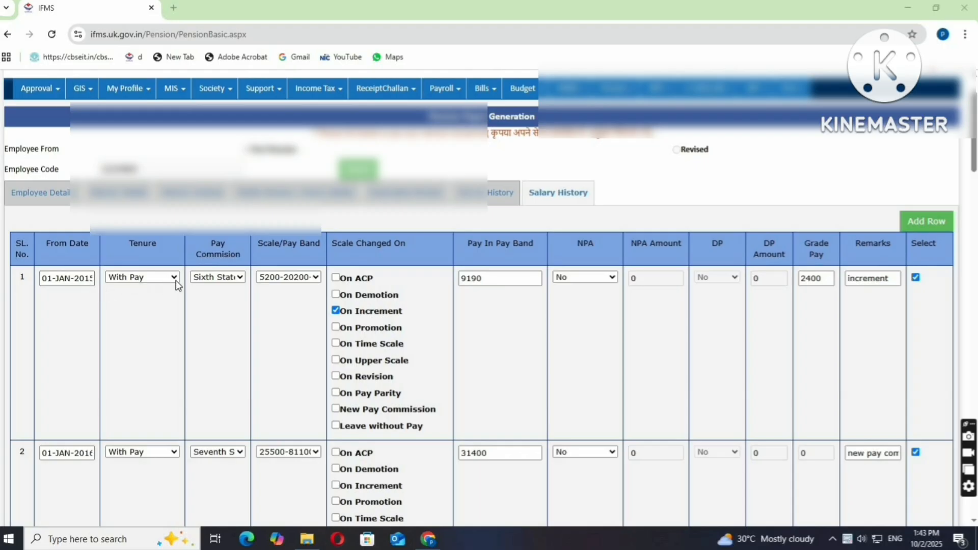
{"action": "left_click", "coordinate": [233, 279]}
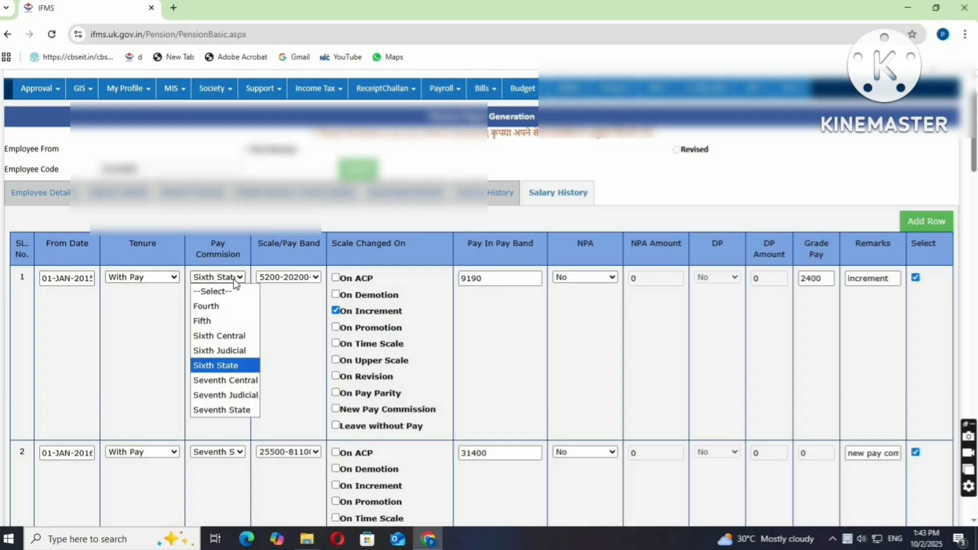
{"action": "left_click", "coordinate": [233, 279]}
{"action": "left_click", "coordinate": [289, 280]}
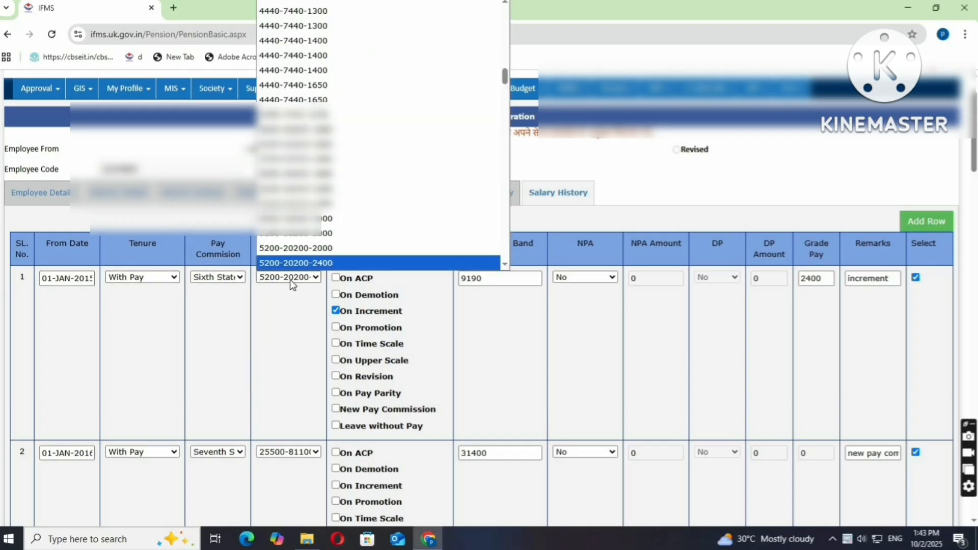
{"action": "left_click", "coordinate": [289, 279]}
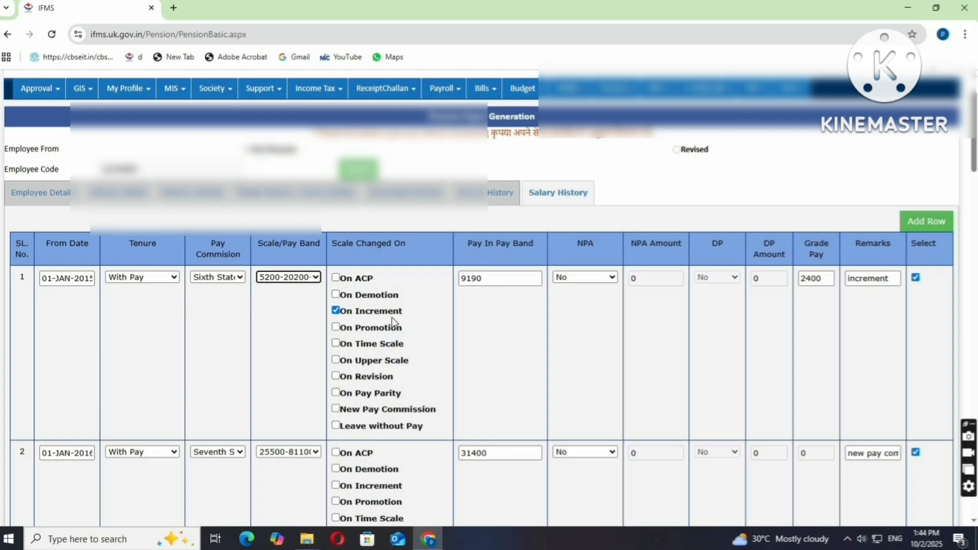
{"action": "scroll", "coordinate": [392, 317], "scroll_direction": "down", "scroll_amount": 2}
{"action": "scroll", "coordinate": [111, 363], "scroll_direction": "down", "scroll_amount": 2}
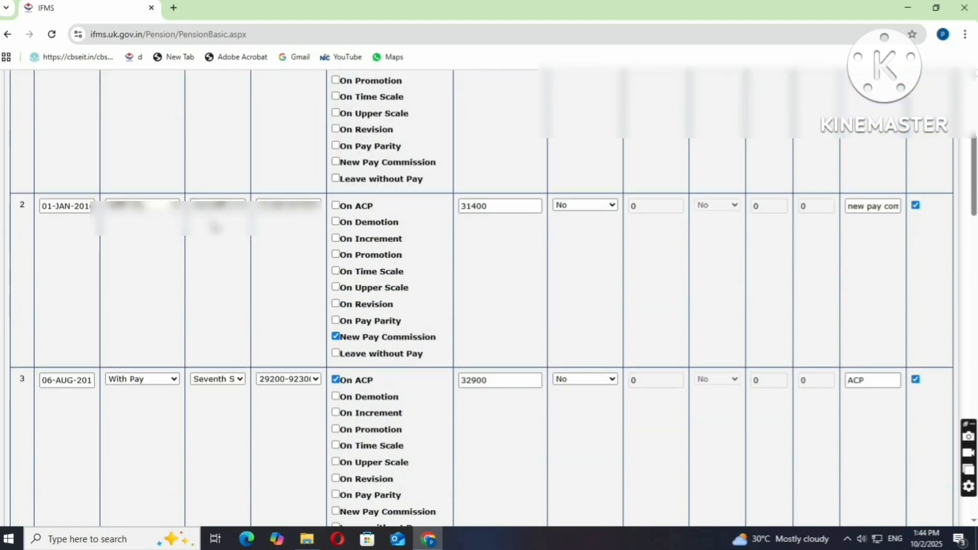
{"action": "scroll", "coordinate": [209, 224], "scroll_direction": "up", "scroll_amount": 2}
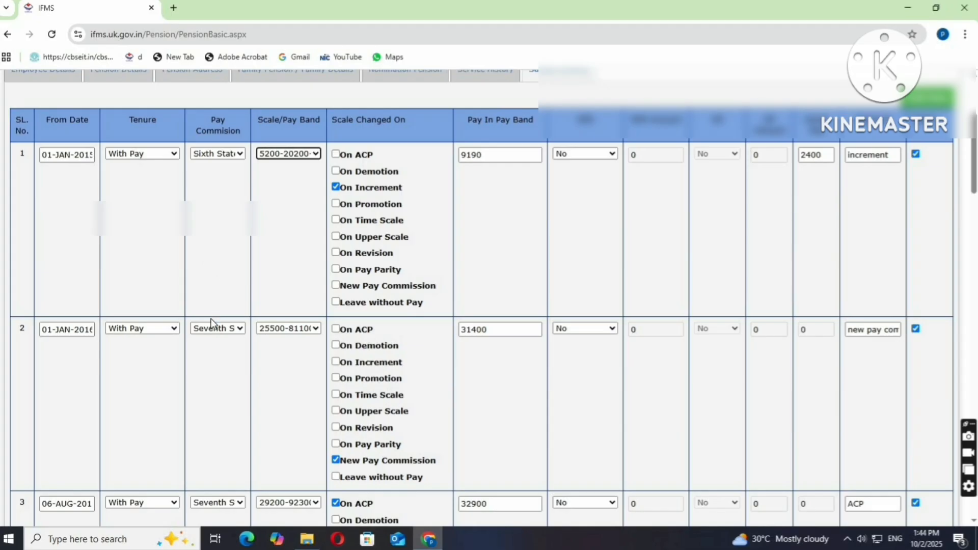
{"action": "left_click", "coordinate": [214, 332]}
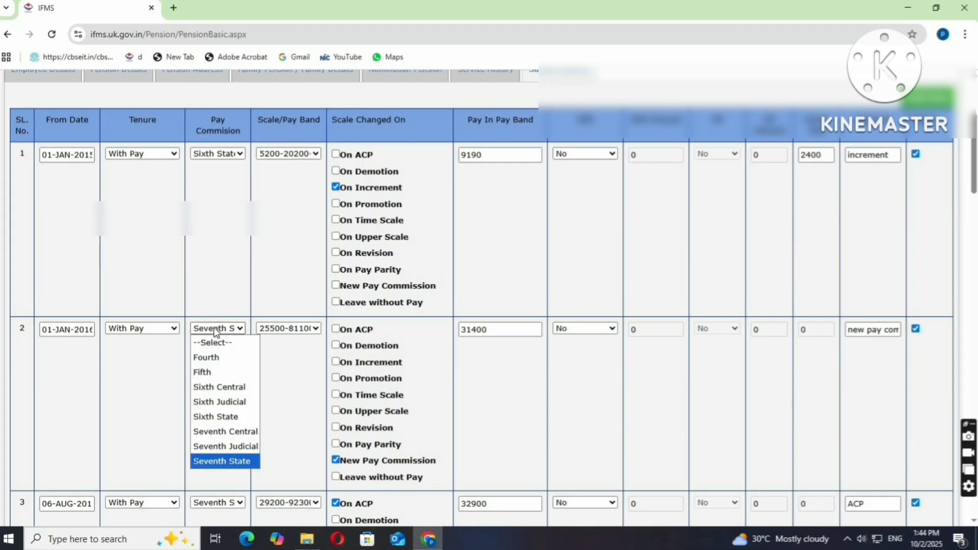
{"action": "left_click", "coordinate": [215, 330]}
{"action": "left_click", "coordinate": [284, 330]}
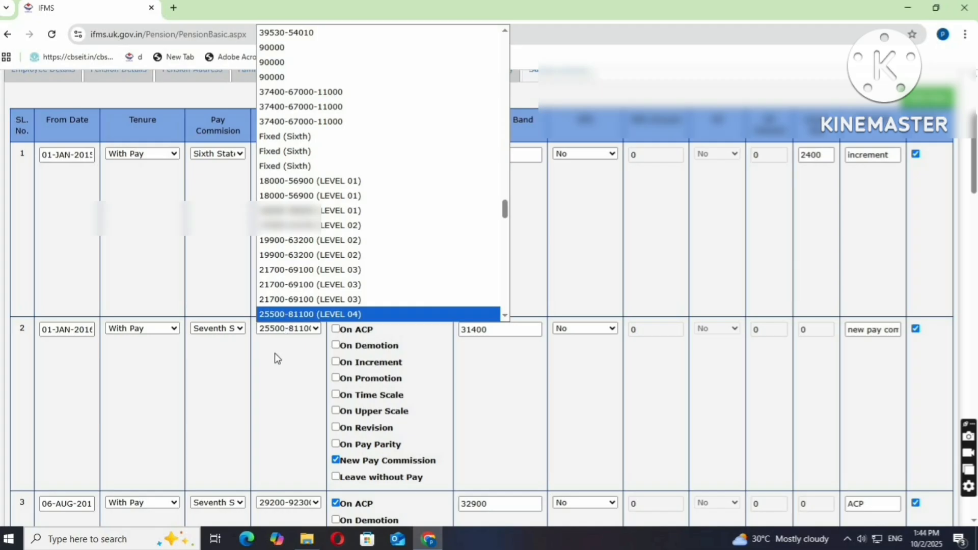
{"action": "left_click", "coordinate": [274, 353]}
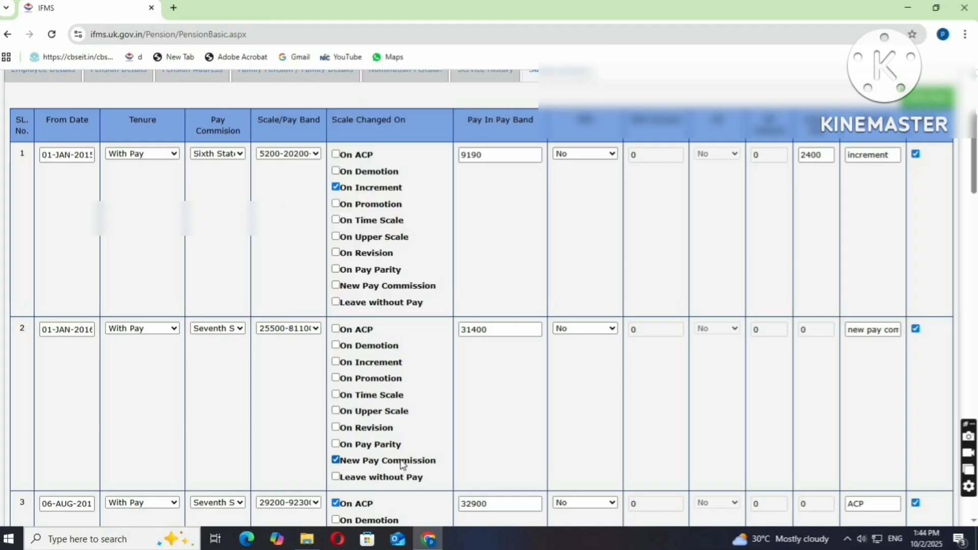
{"action": "scroll", "coordinate": [512, 360], "scroll_direction": "down", "scroll_amount": 1}
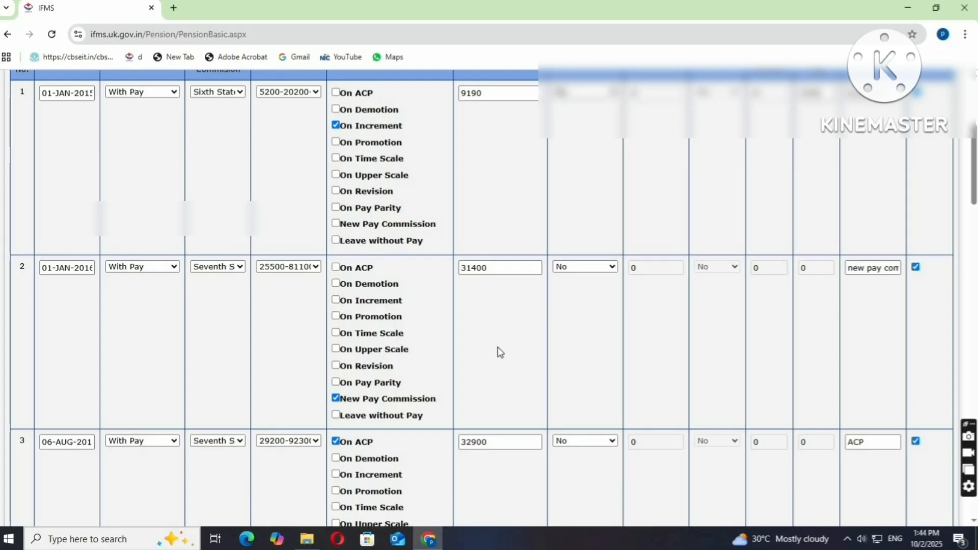
{"action": "scroll", "coordinate": [499, 352], "scroll_direction": "down", "scroll_amount": 2}
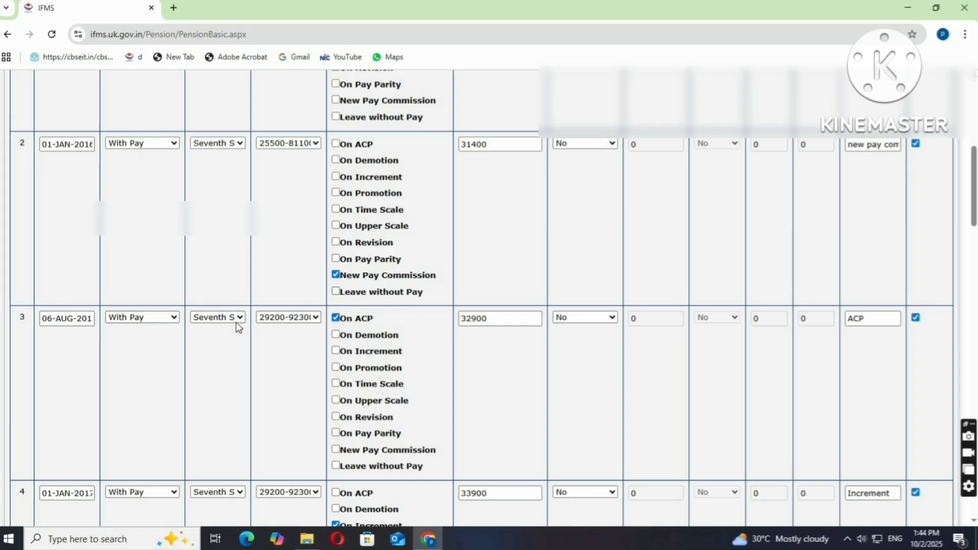
{"action": "left_click", "coordinate": [279, 319]}
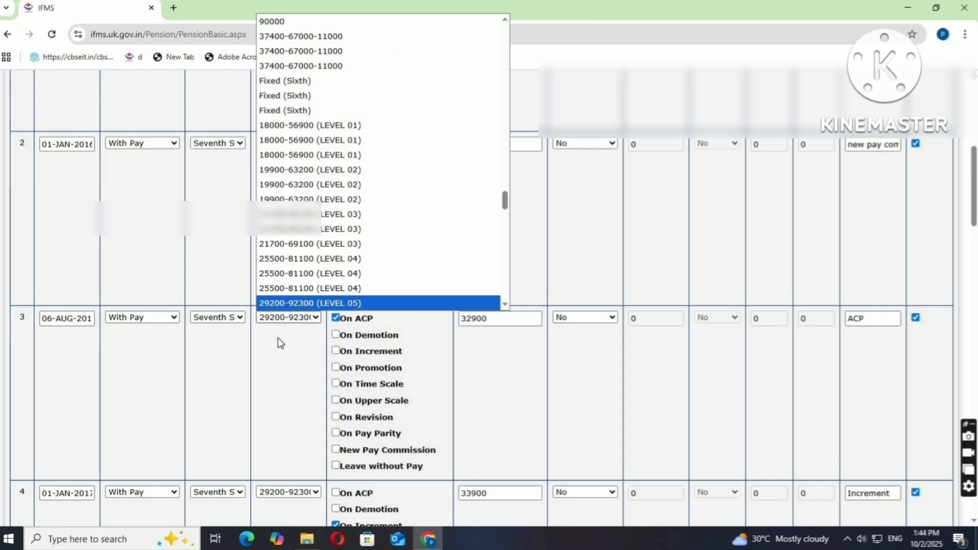
{"action": "left_click", "coordinate": [278, 338]}
{"action": "scroll", "coordinate": [265, 338], "scroll_direction": "up", "scroll_amount": 4}
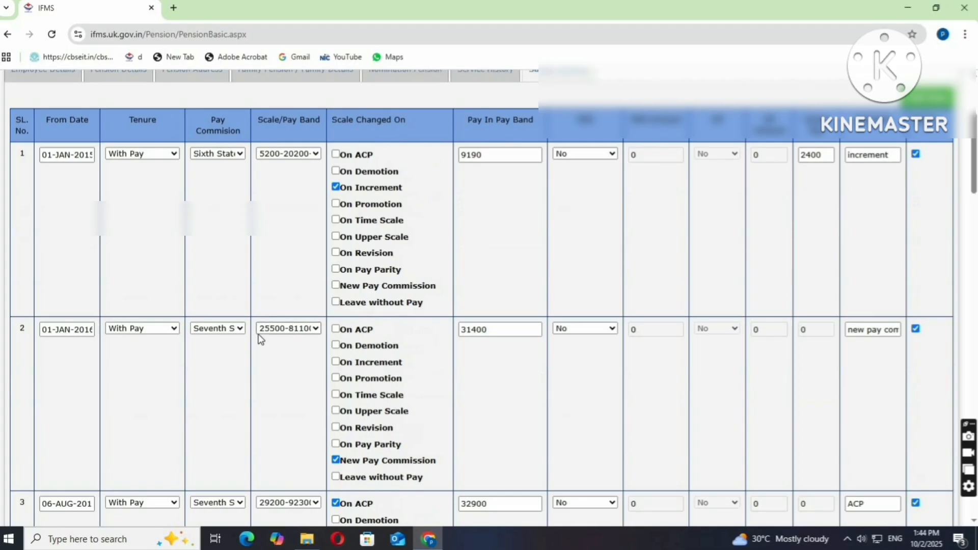
{"action": "scroll", "coordinate": [275, 342], "scroll_direction": "down", "scroll_amount": 3}
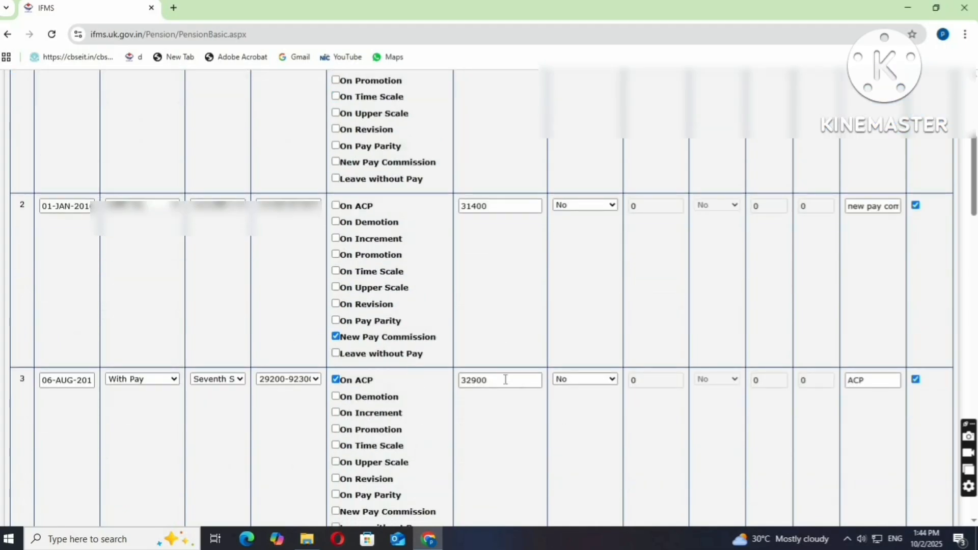
{"action": "scroll", "coordinate": [521, 328], "scroll_direction": "up", "scroll_amount": 2}
{"action": "scroll", "coordinate": [522, 330], "scroll_direction": "down", "scroll_amount": 2}
{"action": "scroll", "coordinate": [487, 375], "scroll_direction": "down", "scroll_amount": 8}
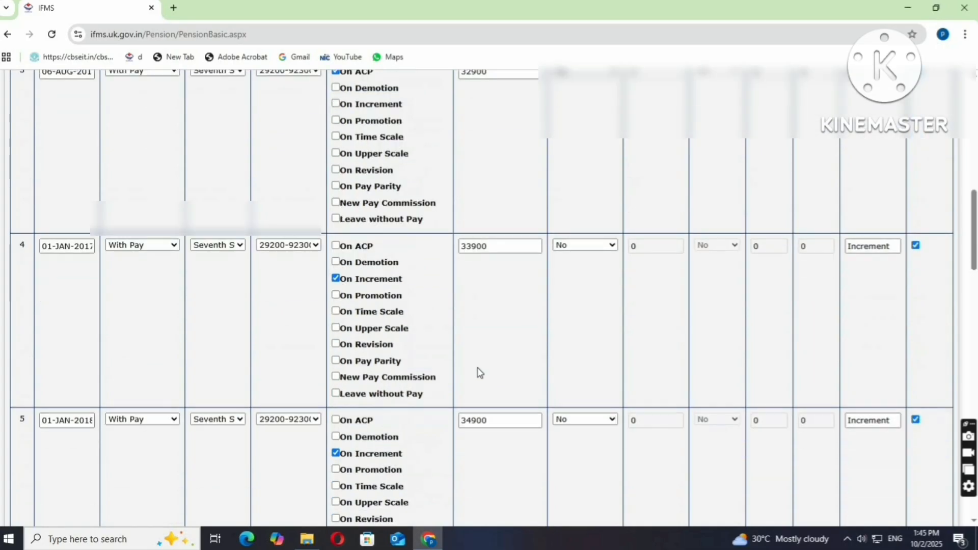
{"action": "scroll", "coordinate": [478, 369], "scroll_direction": "down", "scroll_amount": 20}
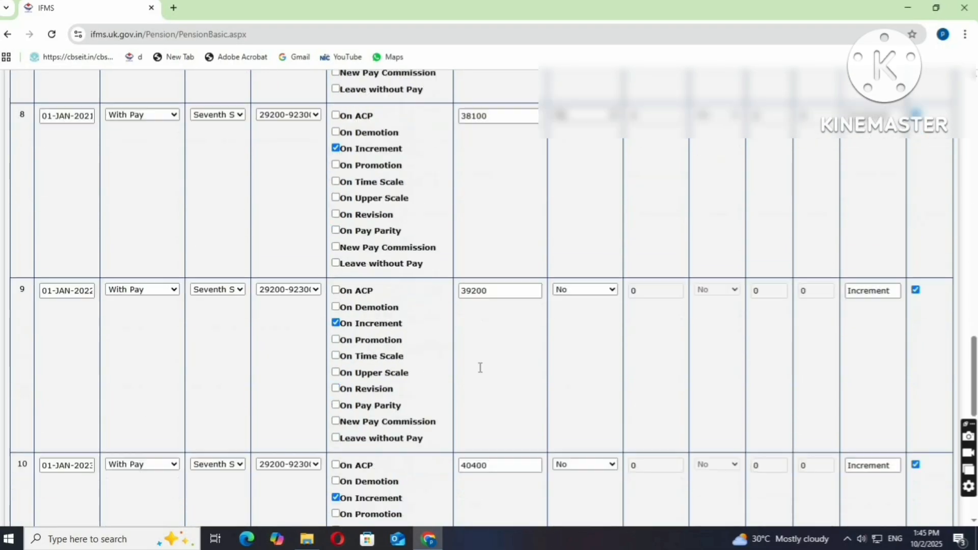
{"action": "scroll", "coordinate": [497, 374], "scroll_direction": "down", "scroll_amount": 3}
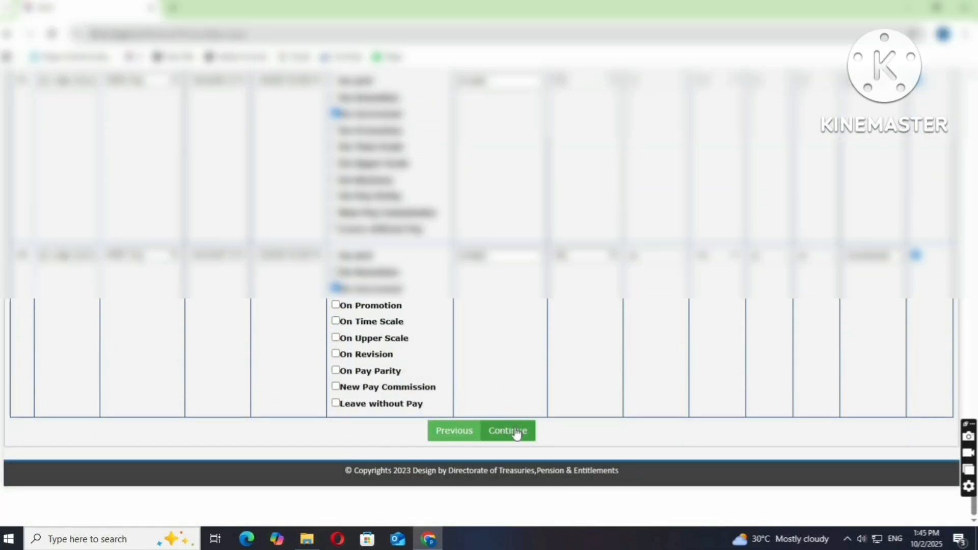
Scroll up and back down to review the filled Salary History table and its save confirmation.
{"action": "scroll", "coordinate": [721, 343], "scroll_direction": "up", "scroll_amount": 20}
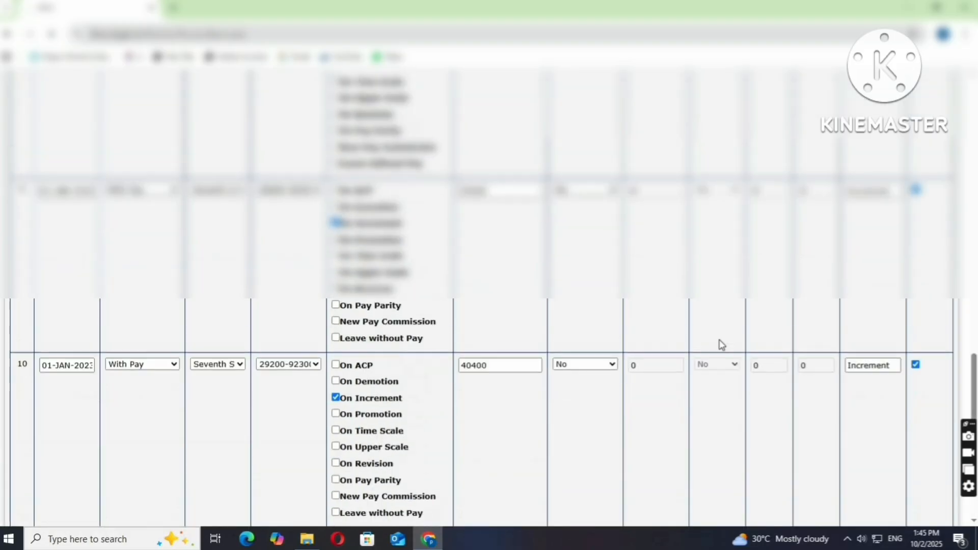
{"action": "scroll", "coordinate": [722, 342], "scroll_direction": "up", "scroll_amount": 20}
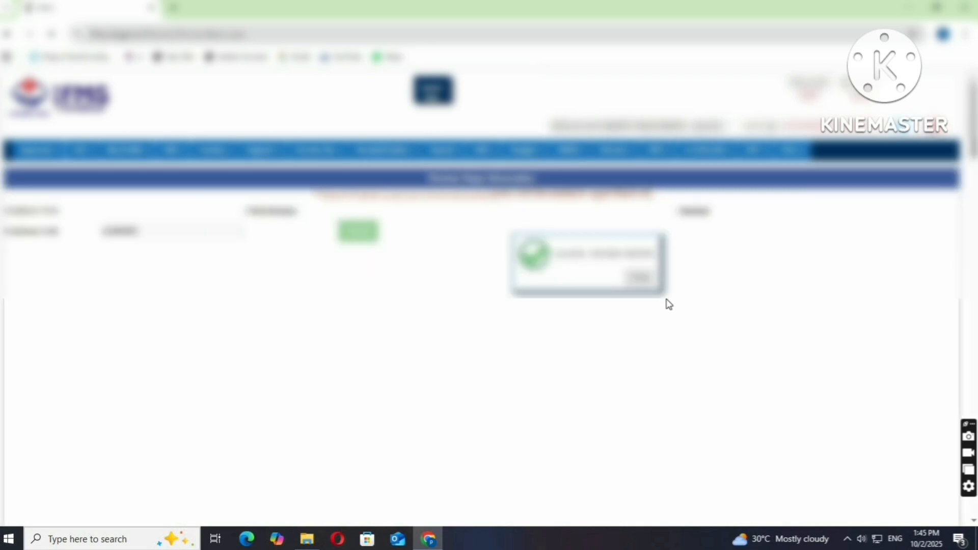
{"action": "scroll", "coordinate": [666, 299], "scroll_direction": "down", "scroll_amount": 10}
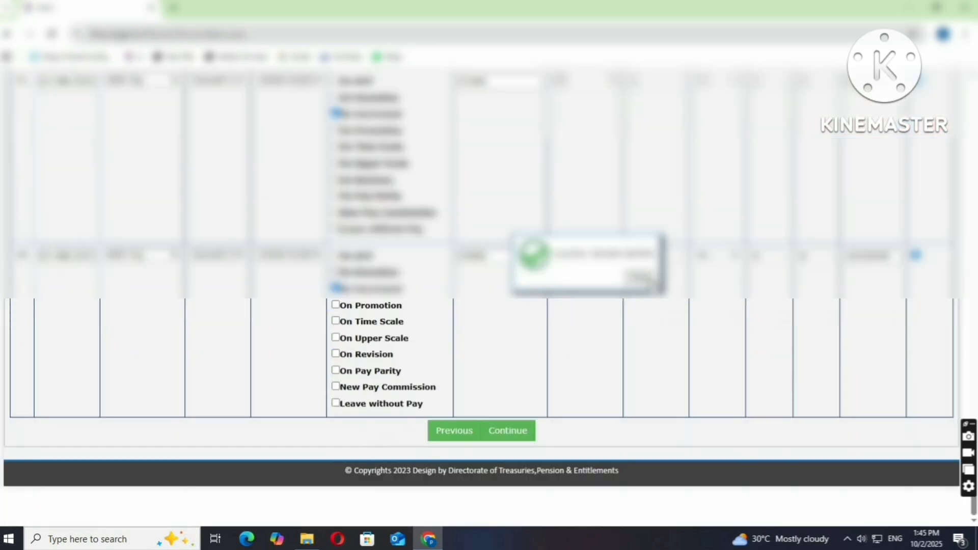